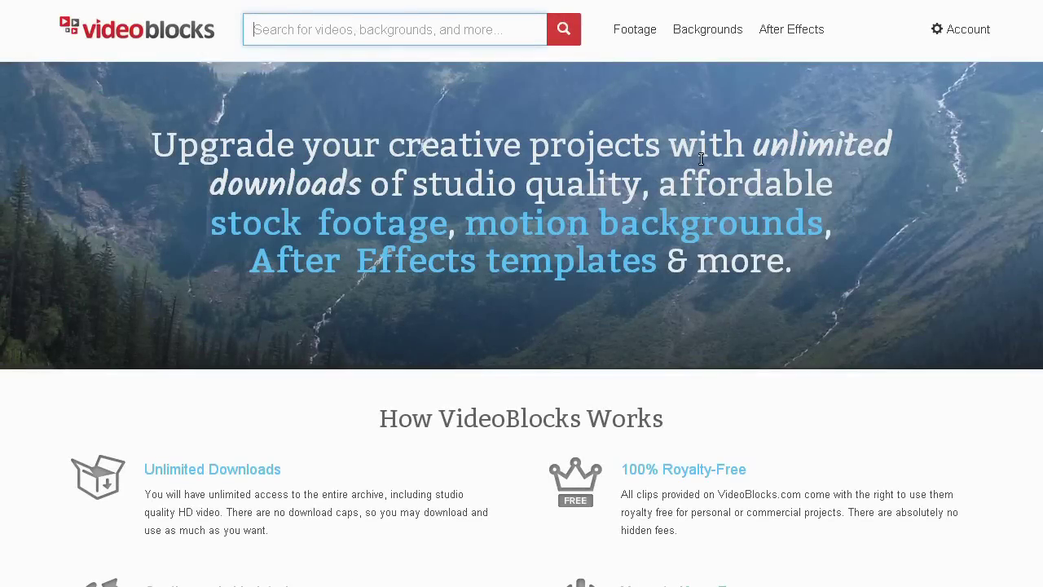
- Leave the VideoBlocks moai clip page and return to the empty GIMP workspace
mouse_move(645, 31)
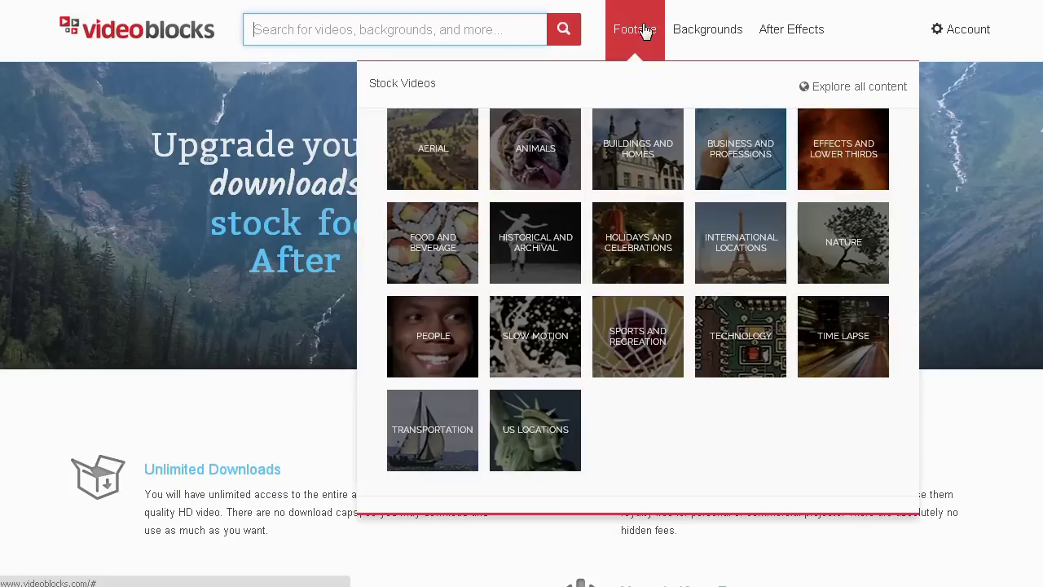
mouse_move(714, 34)
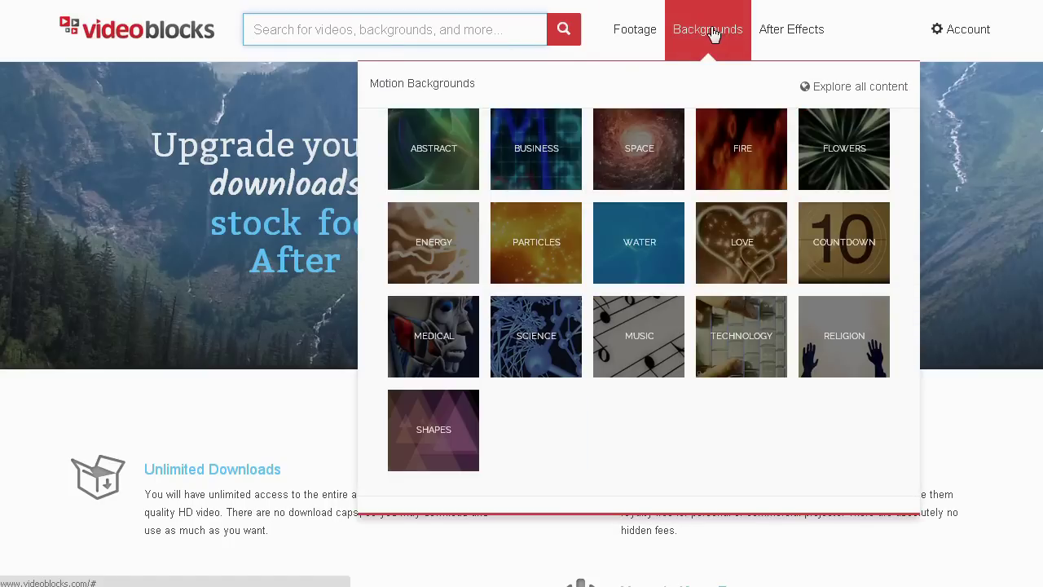
mouse_move(797, 36)
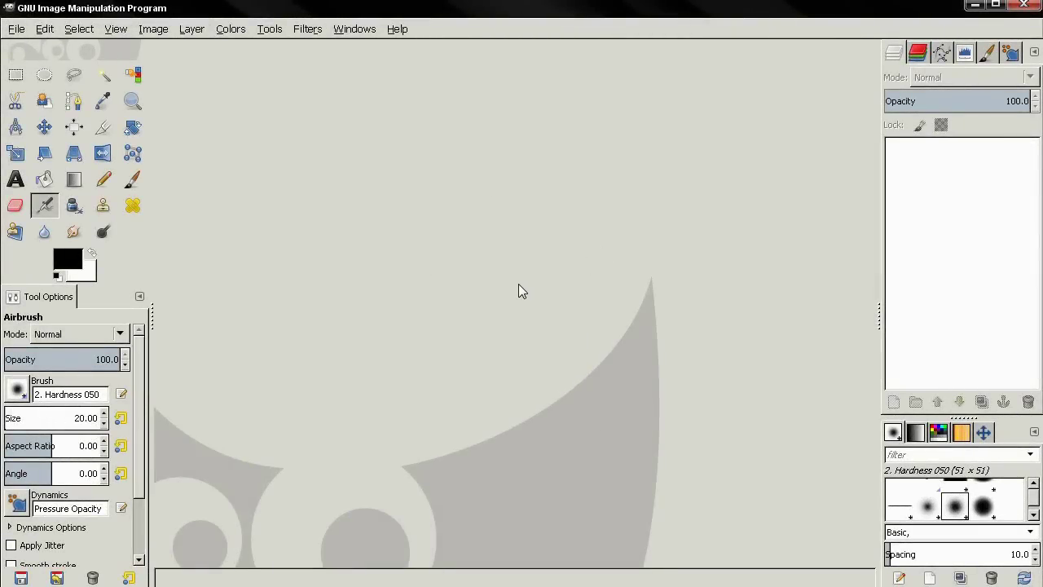
- Create a new 1440×900 image
left_click(18, 28)
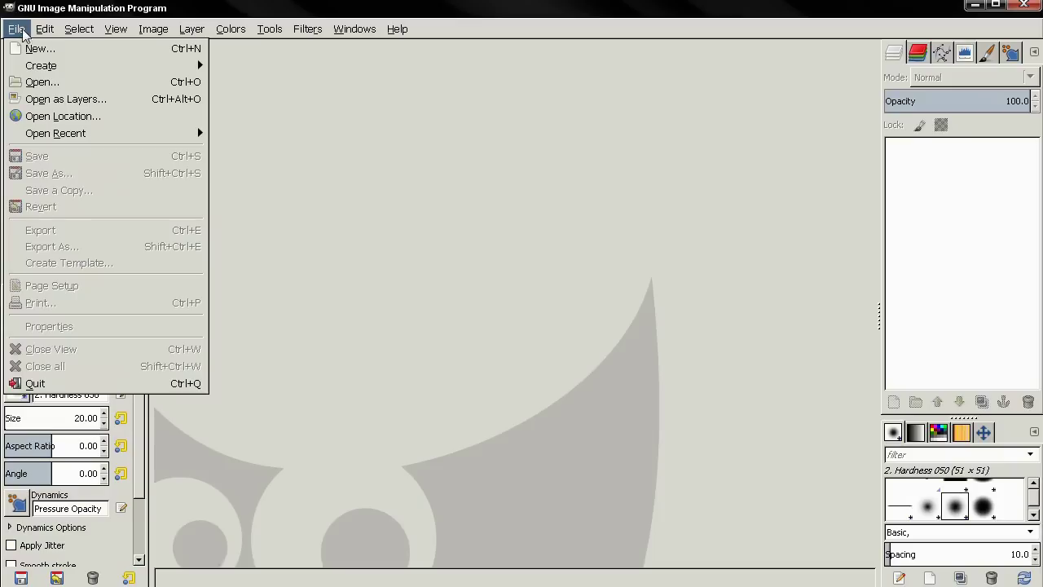
left_click(34, 49)
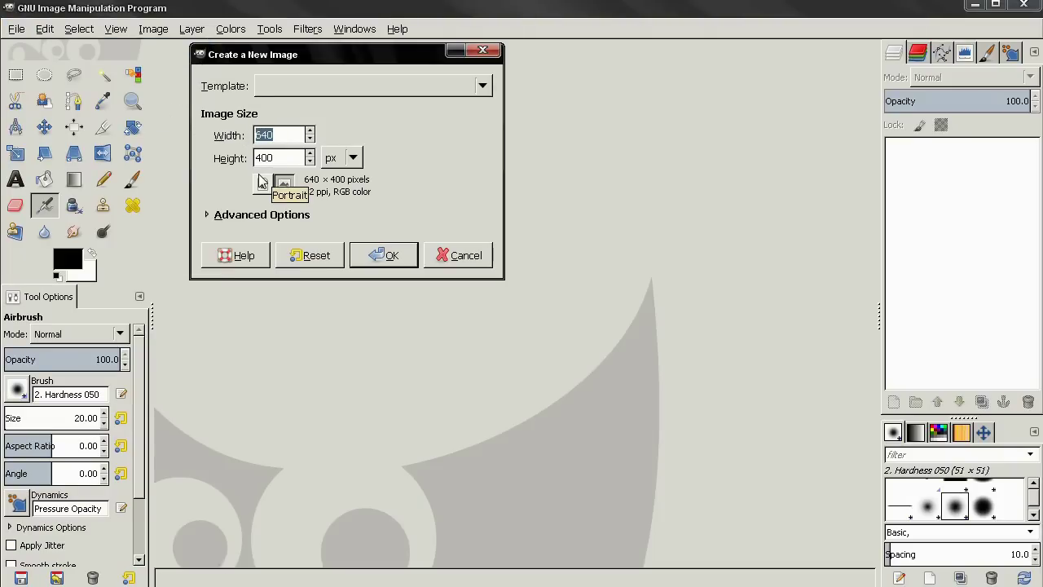
type("1440")
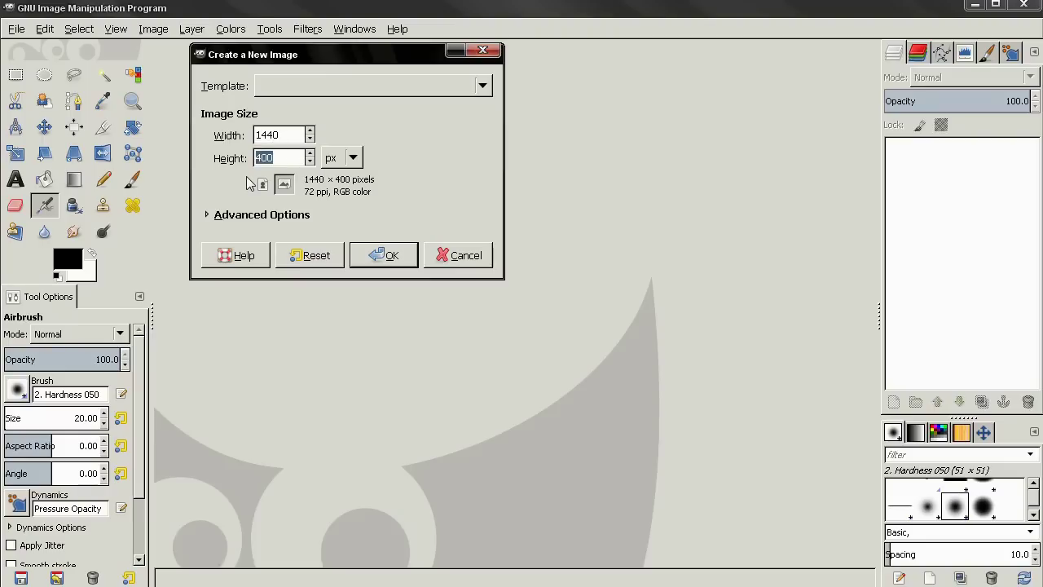
left_click(382, 255)
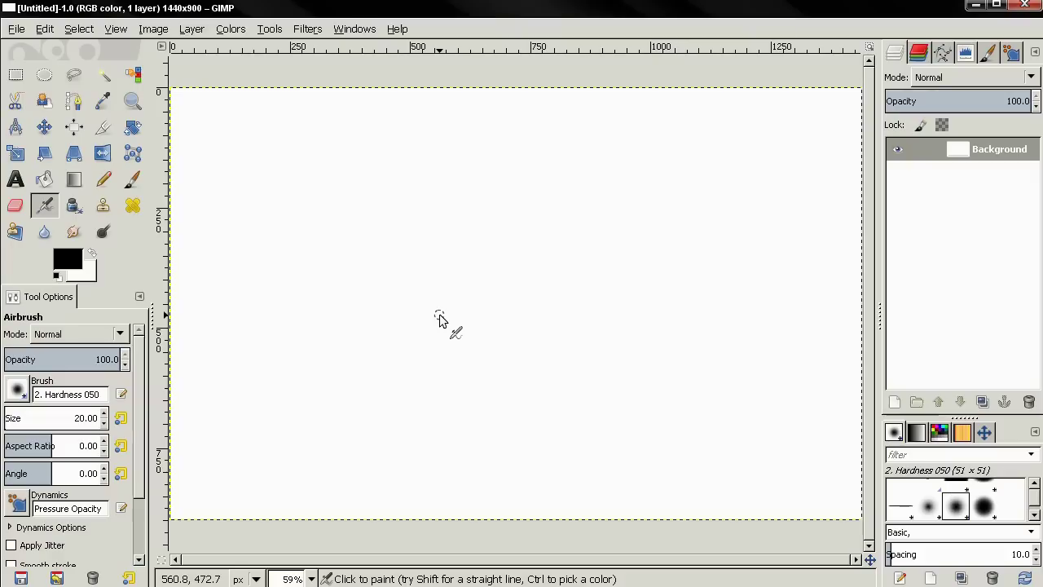
- Set the foreground colour to lilac ad8bd8 and fill the canvas with it
left_click(71, 267)
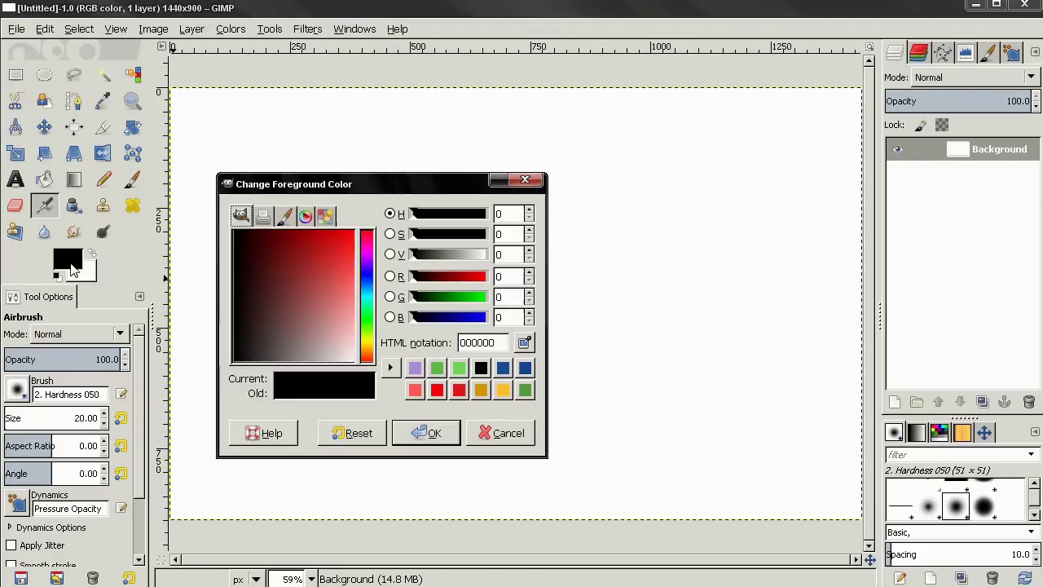
left_click(416, 368)
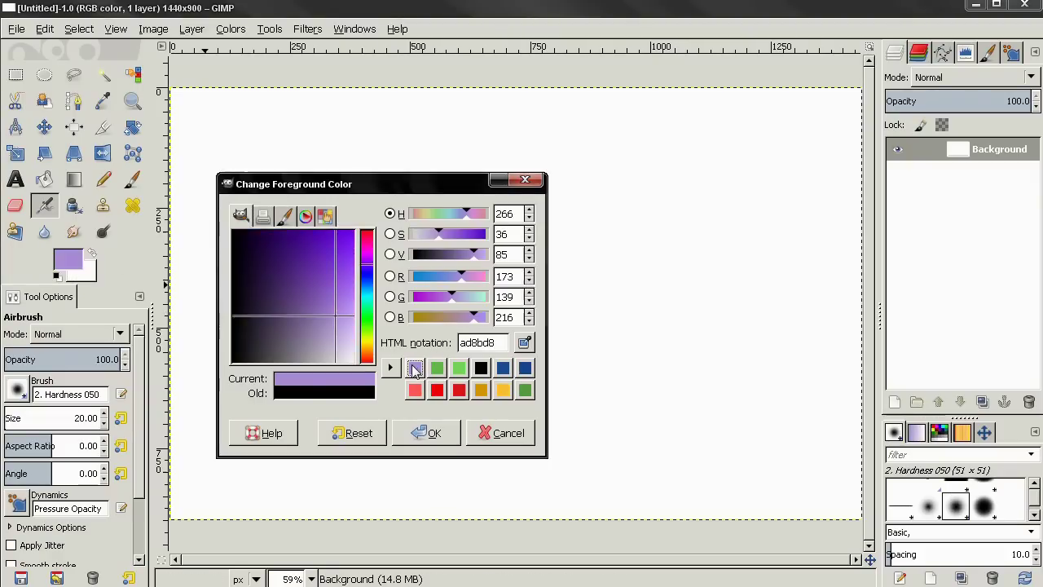
double_click(502, 343)
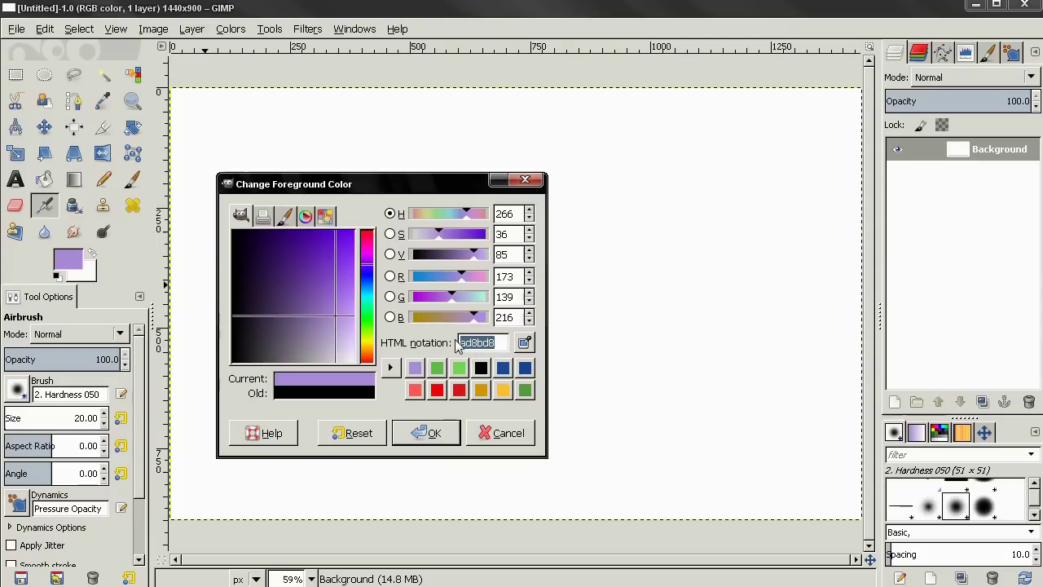
left_click(432, 433)
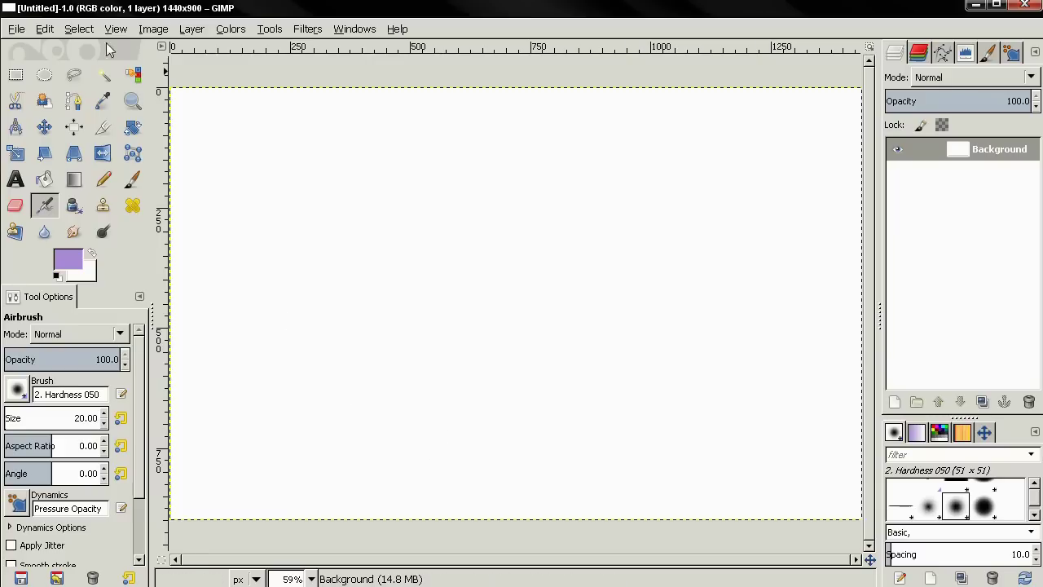
left_click(45, 29)
left_click(123, 267)
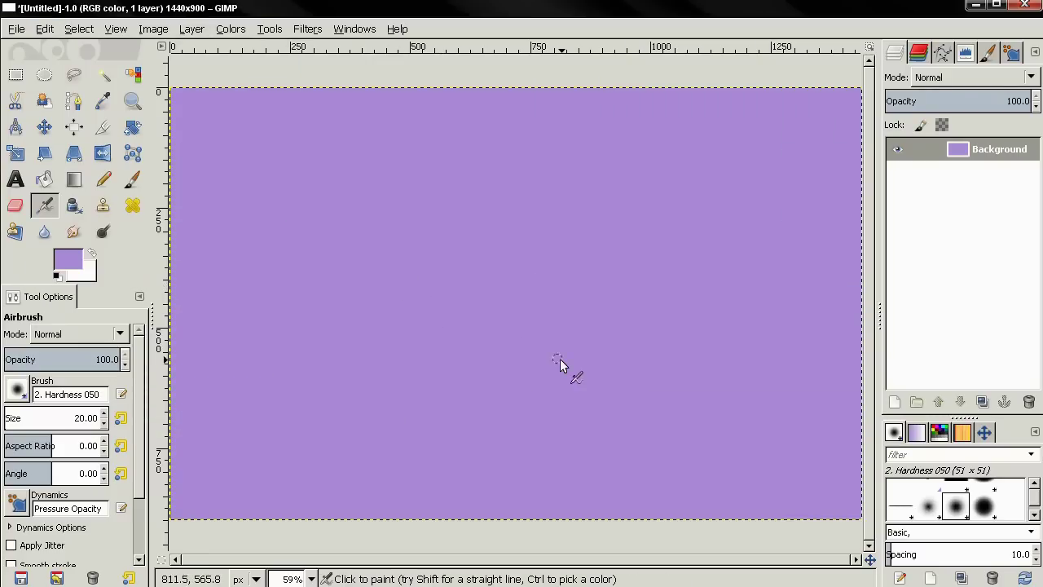
- Add a 'Sticker' text layer on the canvas at 300 px size
left_click(15, 179)
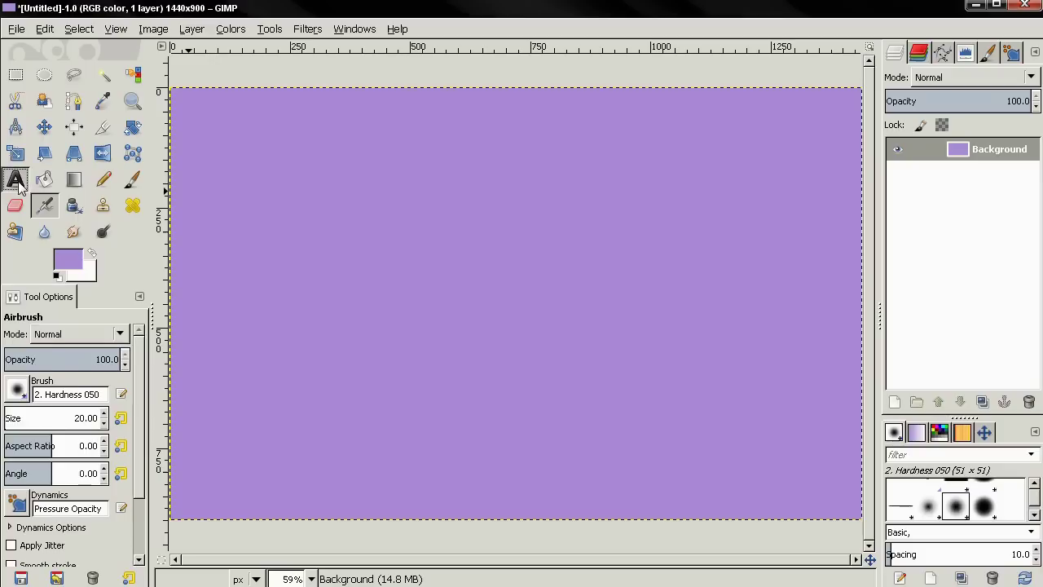
left_click(482, 282)
type("Sticker")
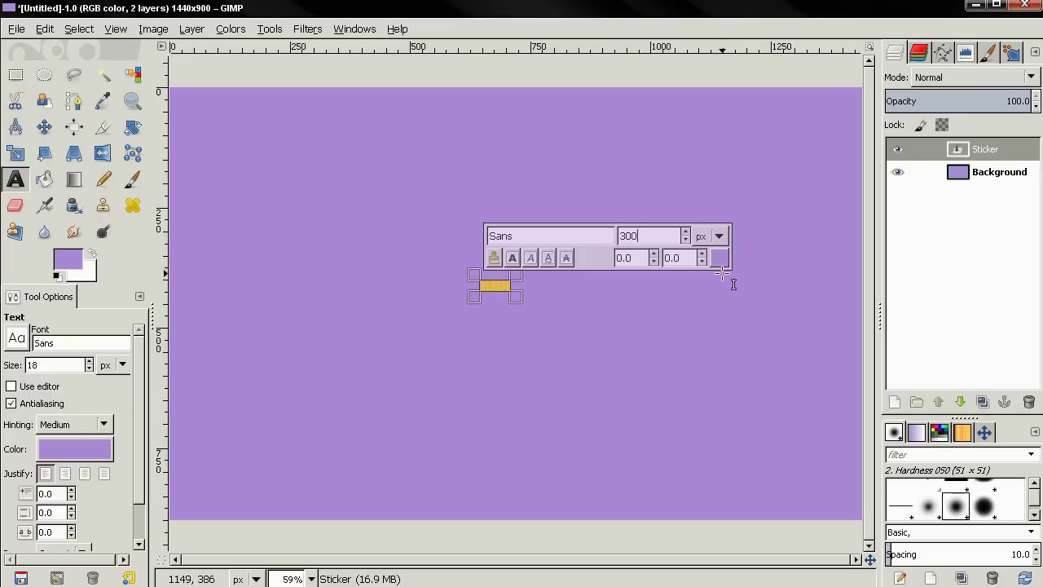
key("Return")
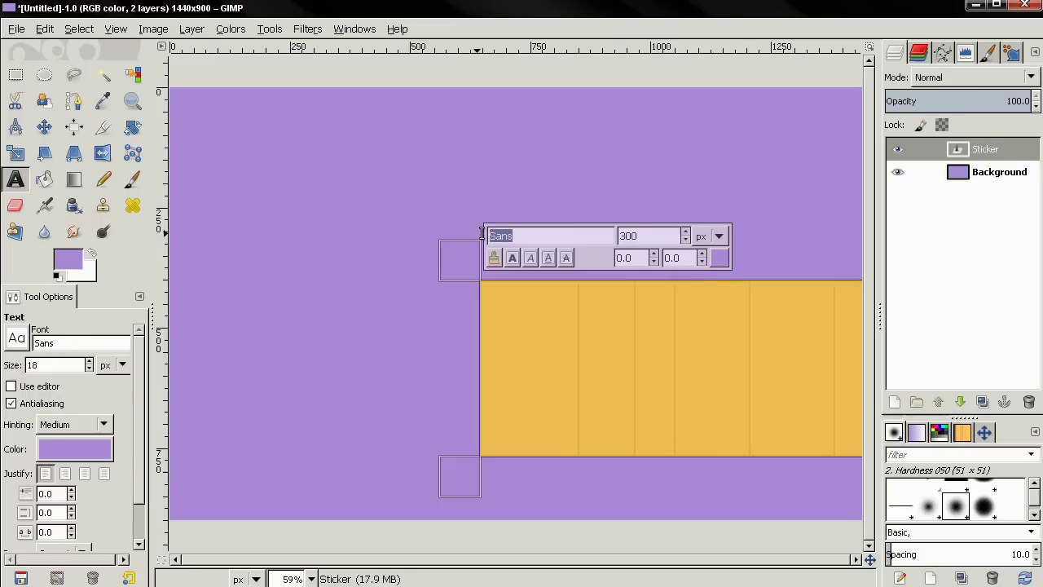
- Colour the Sticker text light green 72d956
left_click(718, 258)
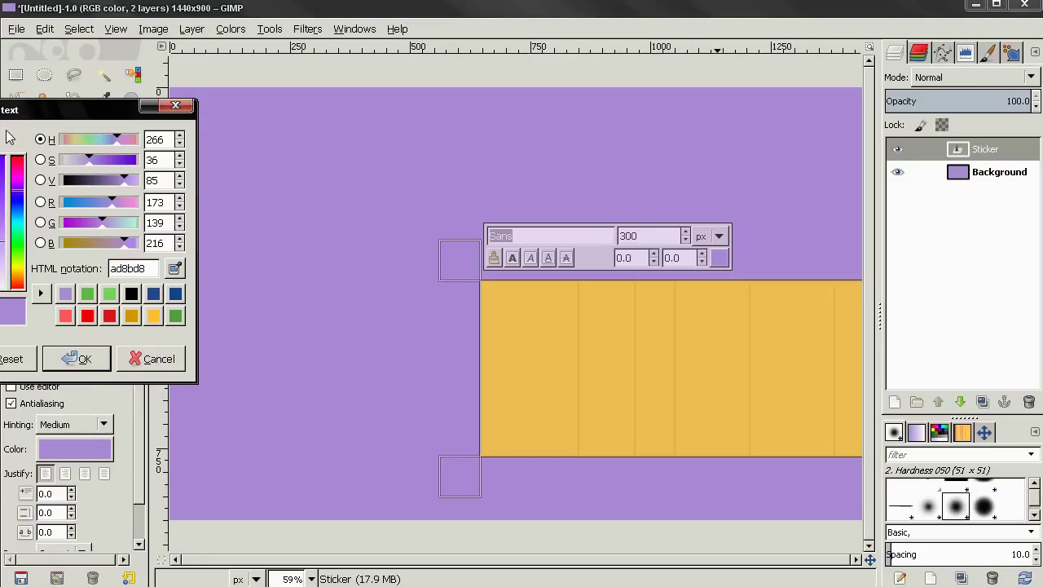
left_click_drag(85, 122, 252, 153)
left_click(323, 330)
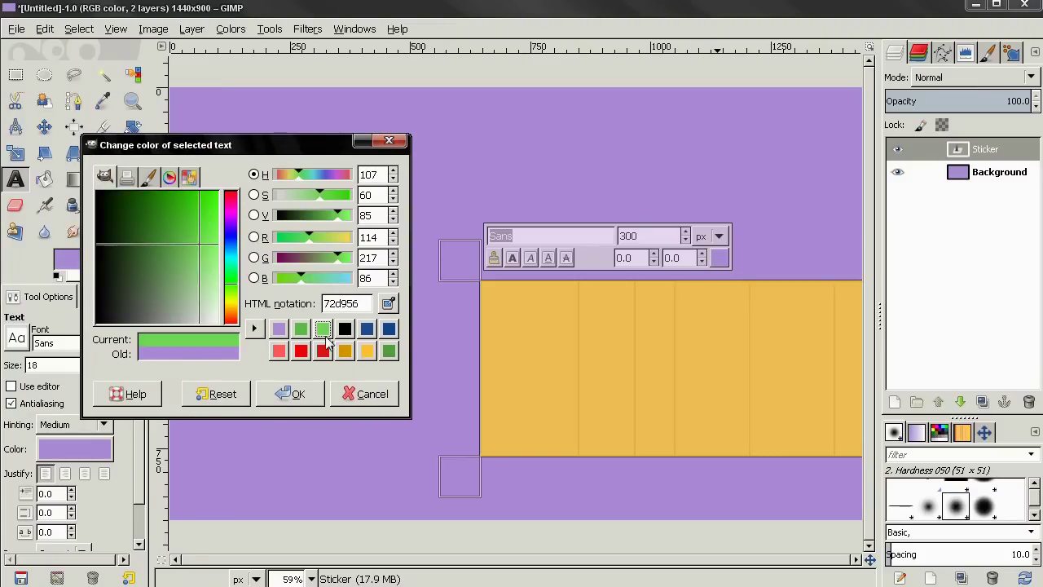
left_click(291, 394)
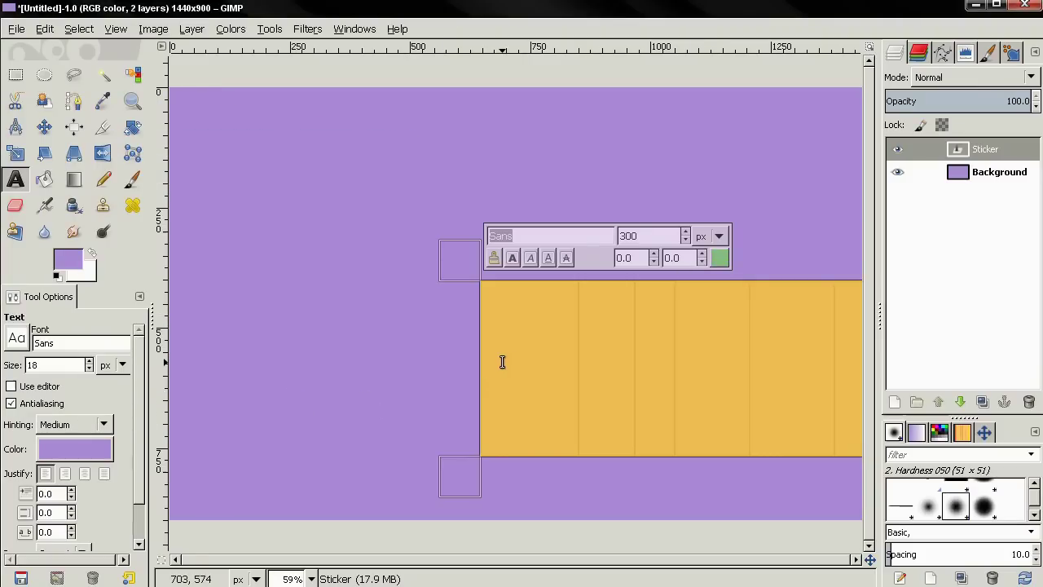
left_click(570, 360)
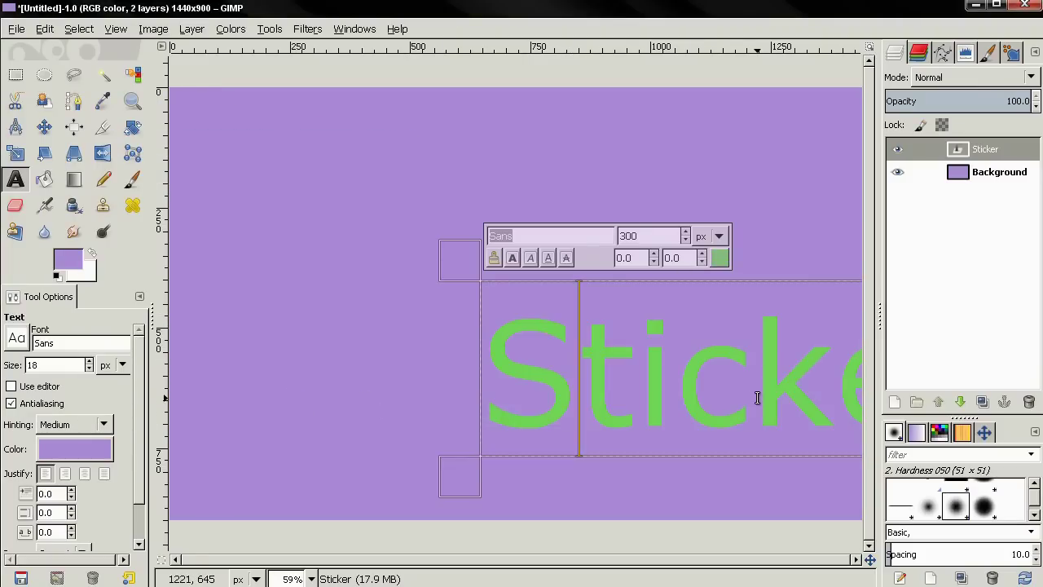
- Move the Sticker text to the canvas centre and insert a transparent layer directly beneath it
left_click(44, 126)
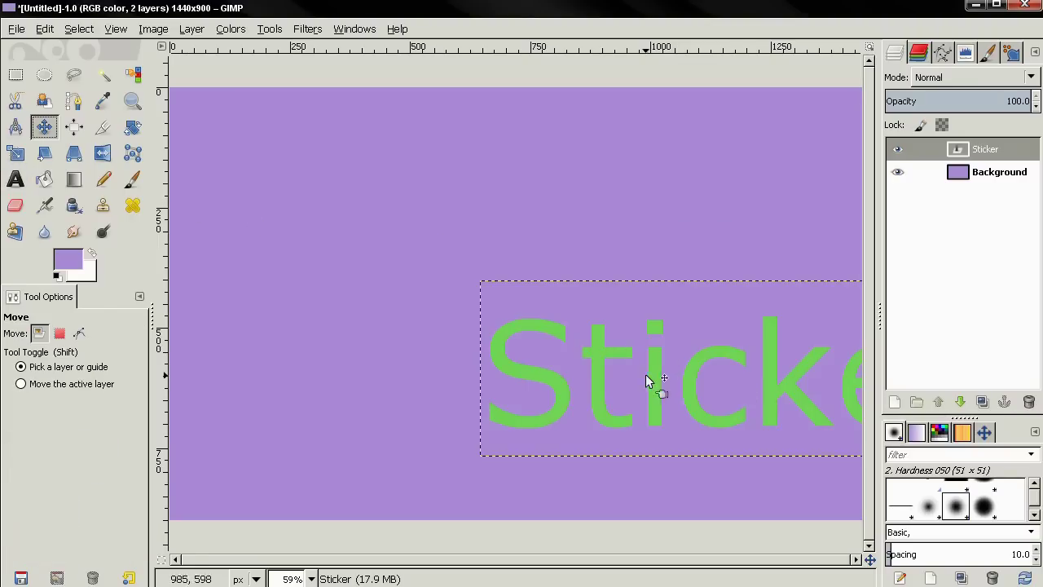
left_click_drag(553, 383, 352, 326)
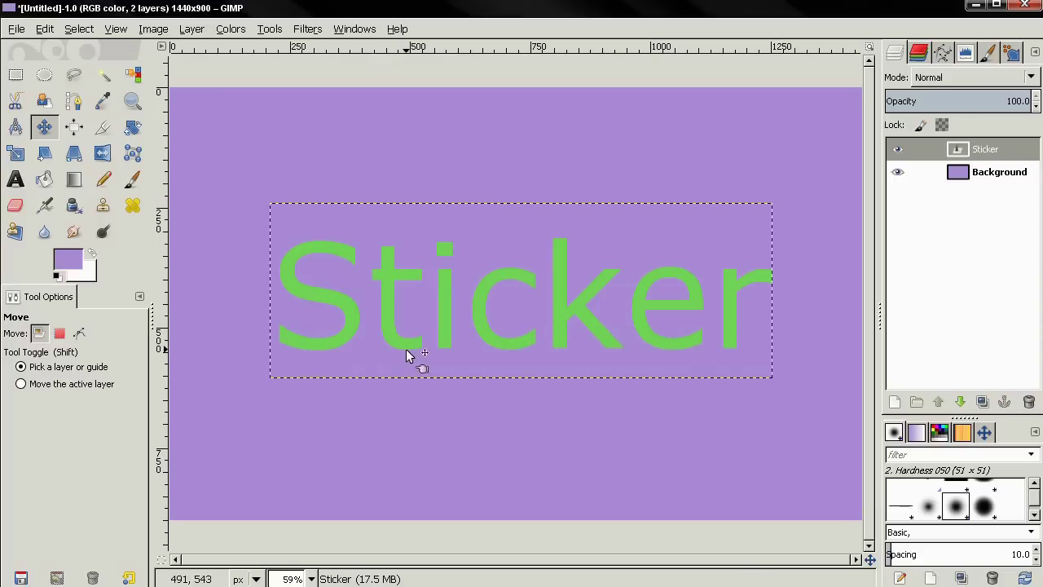
left_click(895, 402)
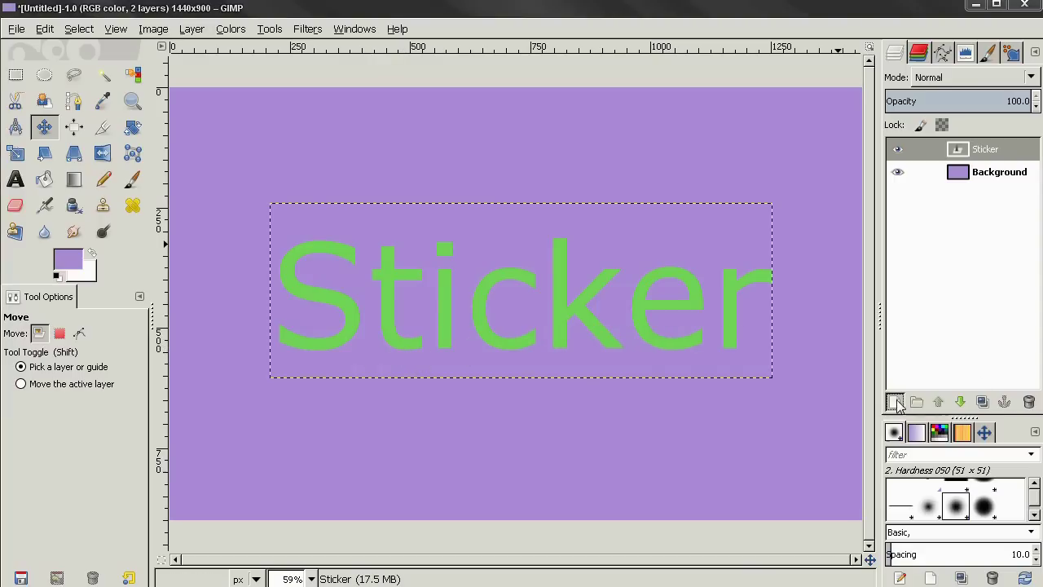
left_click_drag(118, 145, 140, 144)
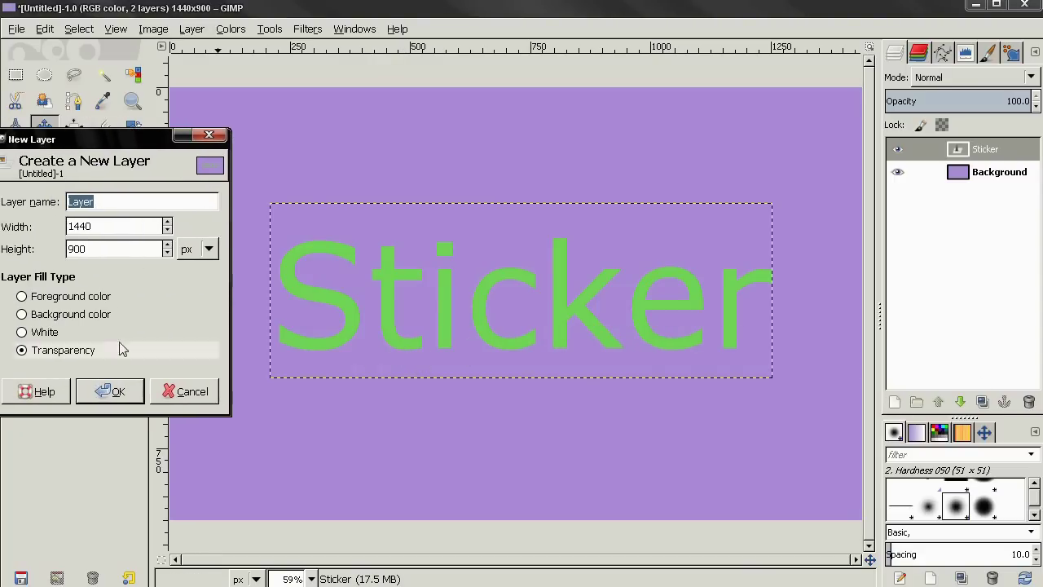
left_click(107, 391)
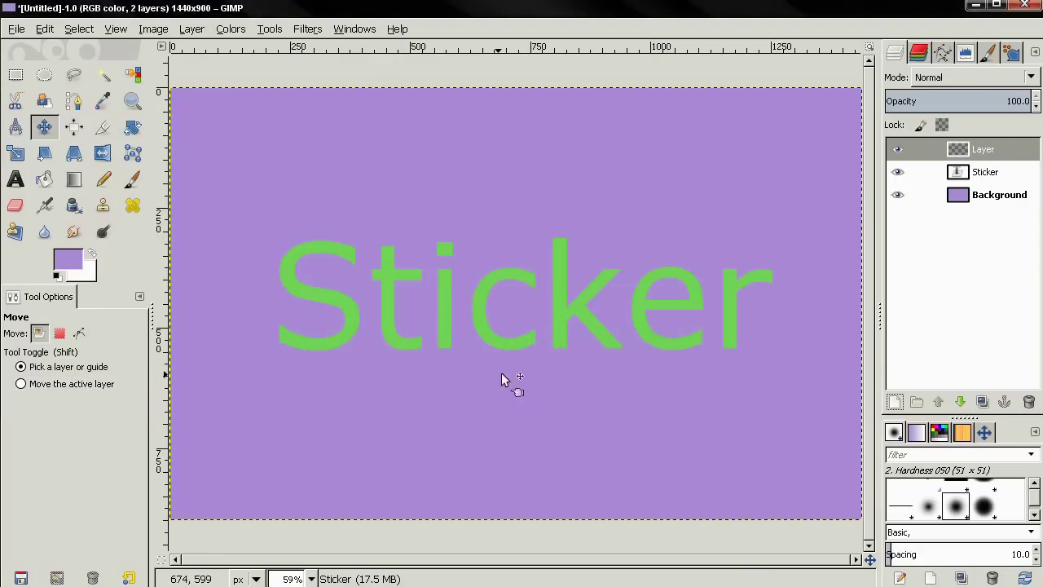
left_click(961, 402)
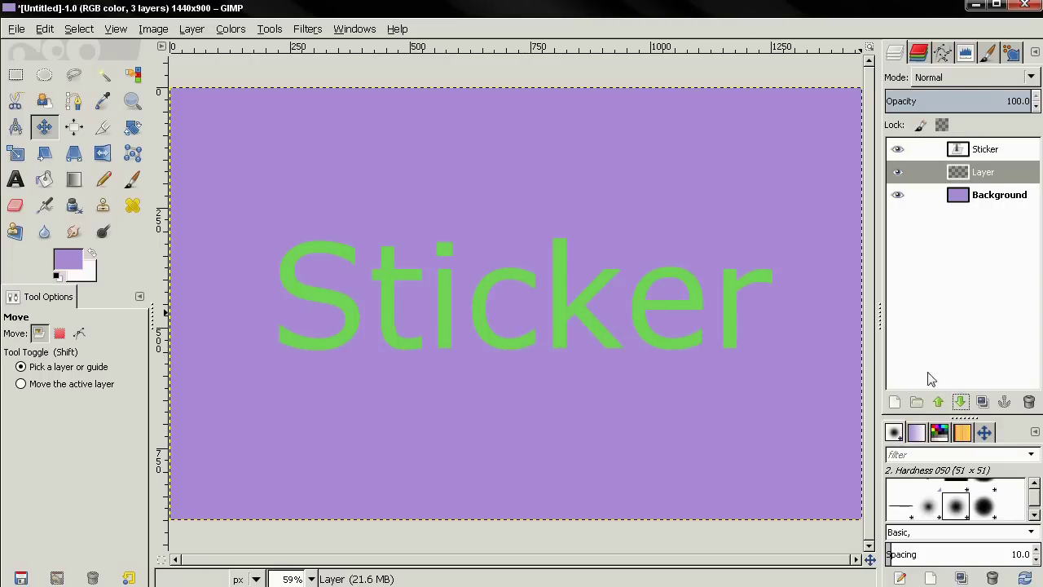
- Select the Sticker letters via Alpha to Selection, activate the empty layer, and grow the selection 40 px
right_click(969, 156)
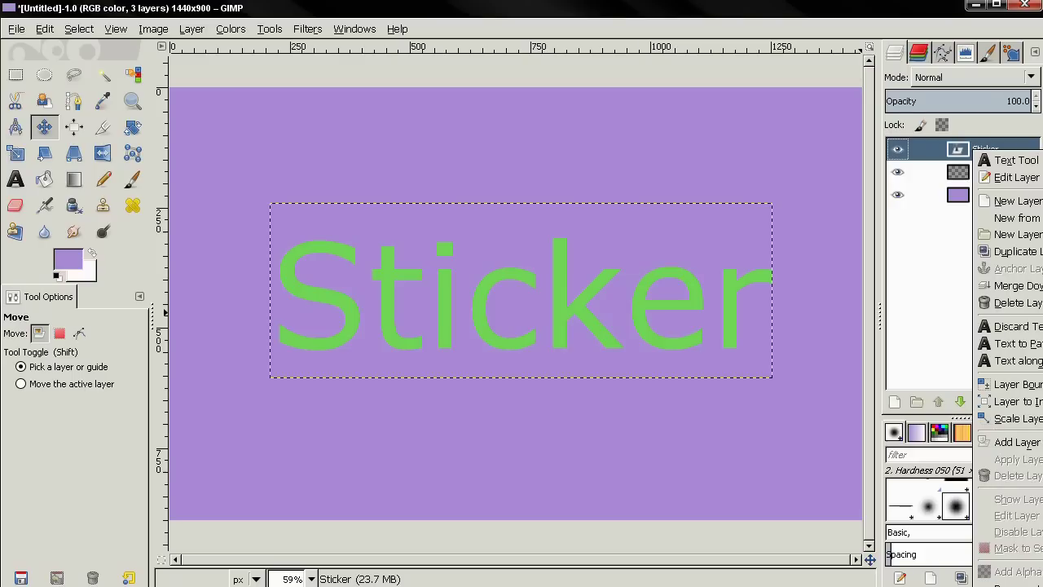
left_click(1014, 583)
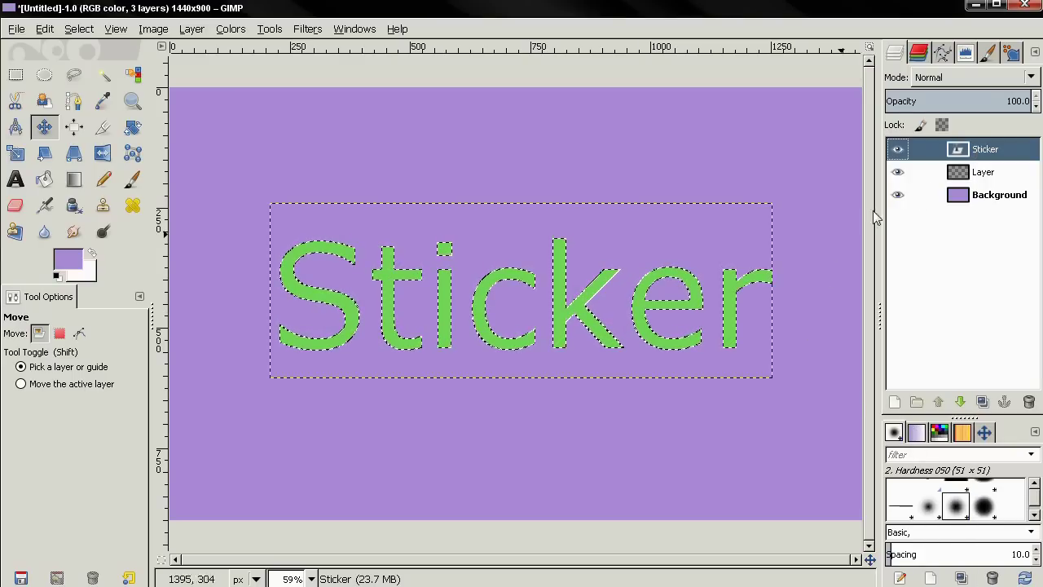
left_click(957, 173)
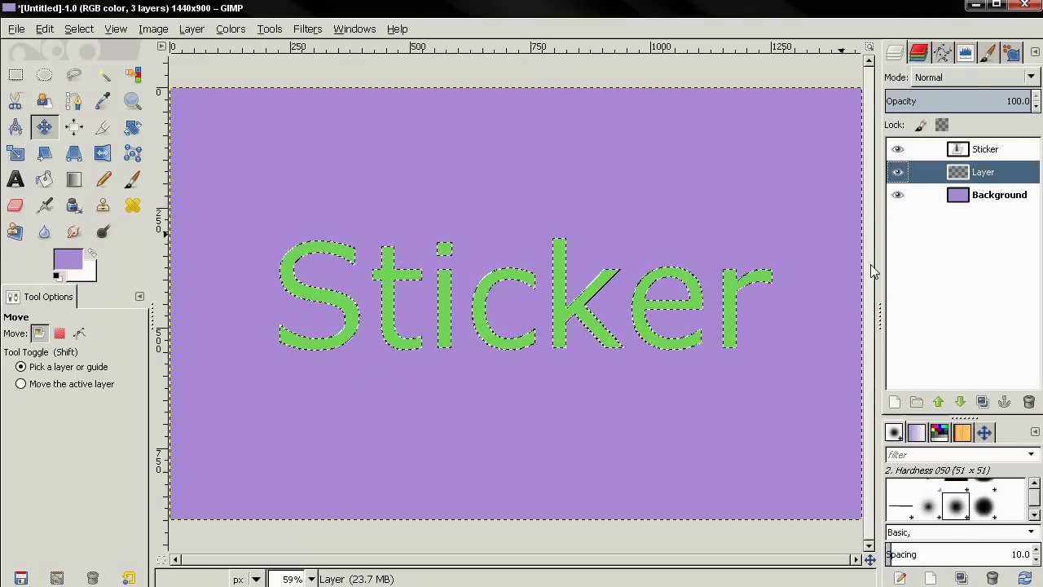
left_click(81, 29)
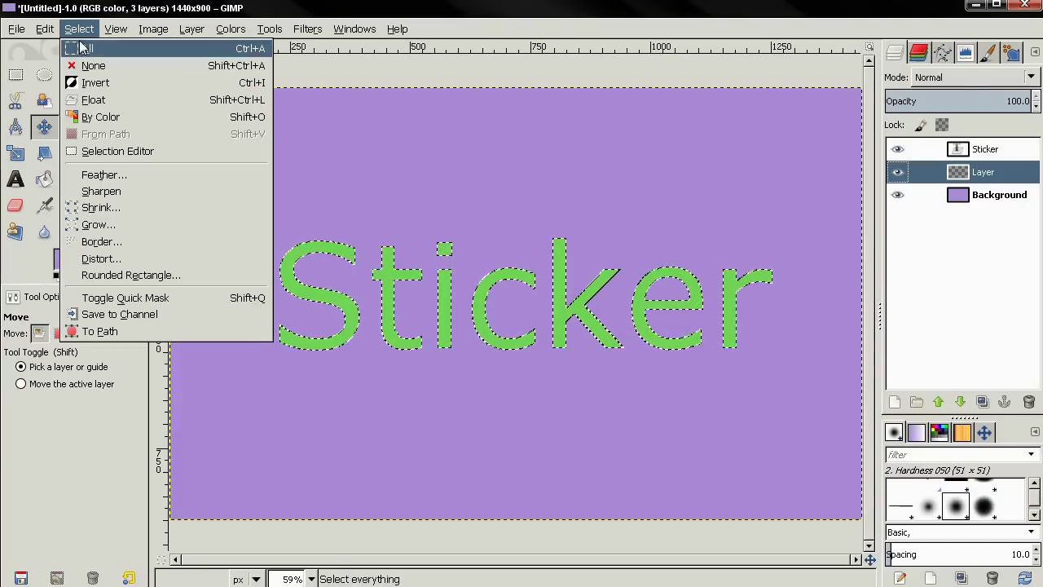
left_click(113, 230)
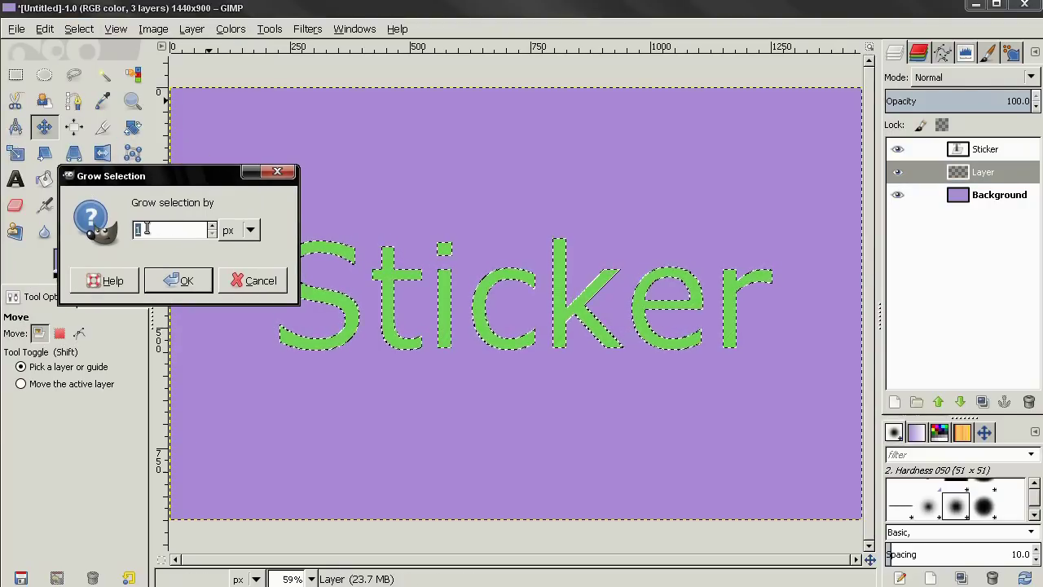
type("40")
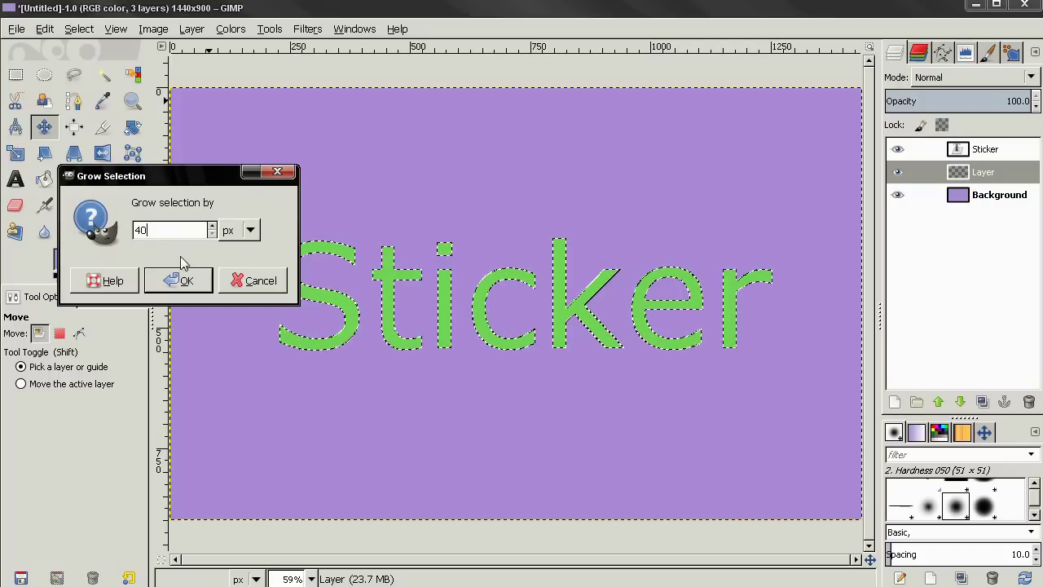
left_click(183, 281)
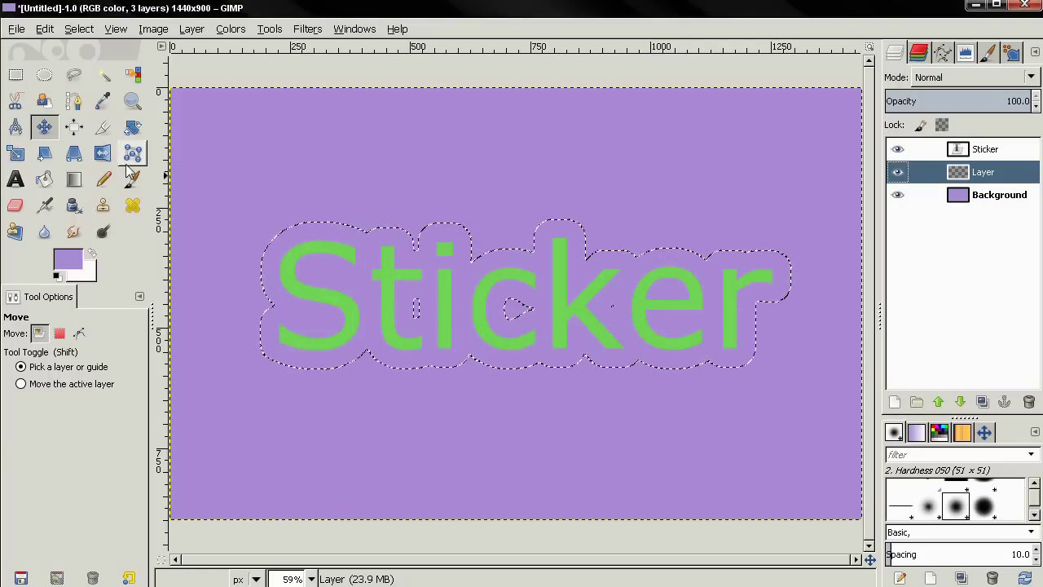
- Add the inner holes to the outline selection with Free Select, then feather it by 2 px
left_click(73, 74)
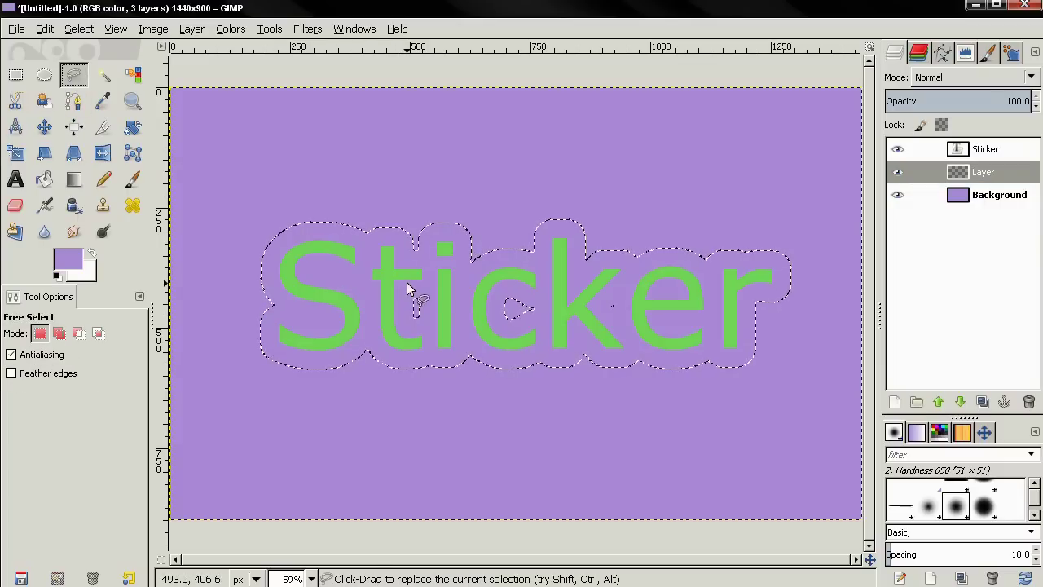
left_click(61, 336)
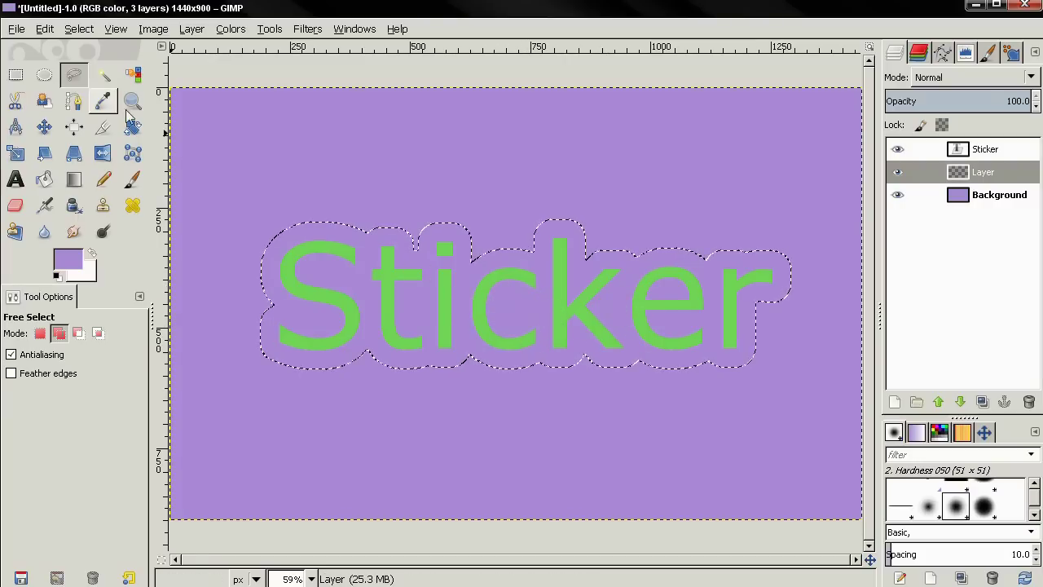
left_click(78, 29)
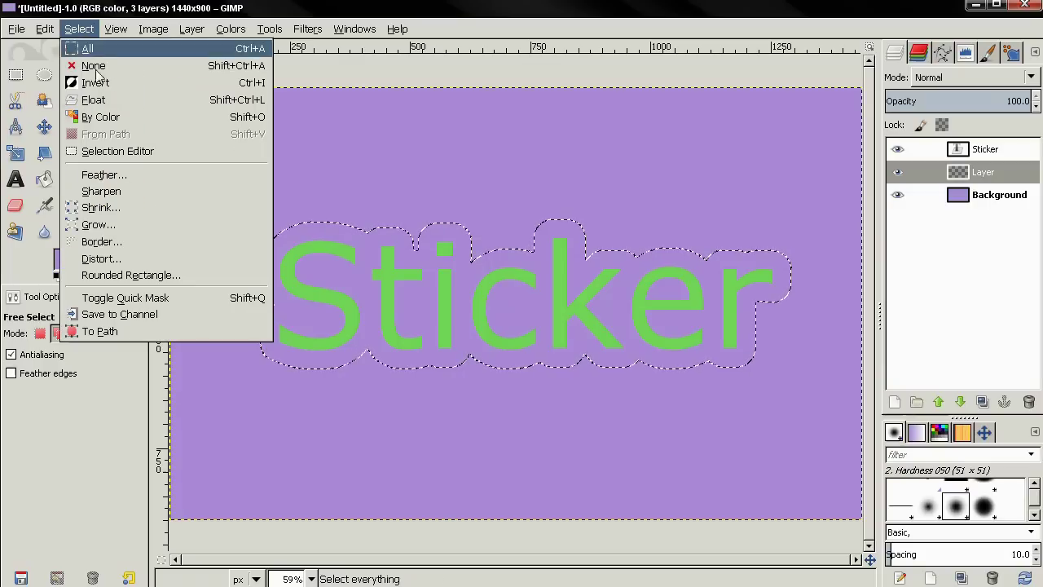
left_click(115, 175)
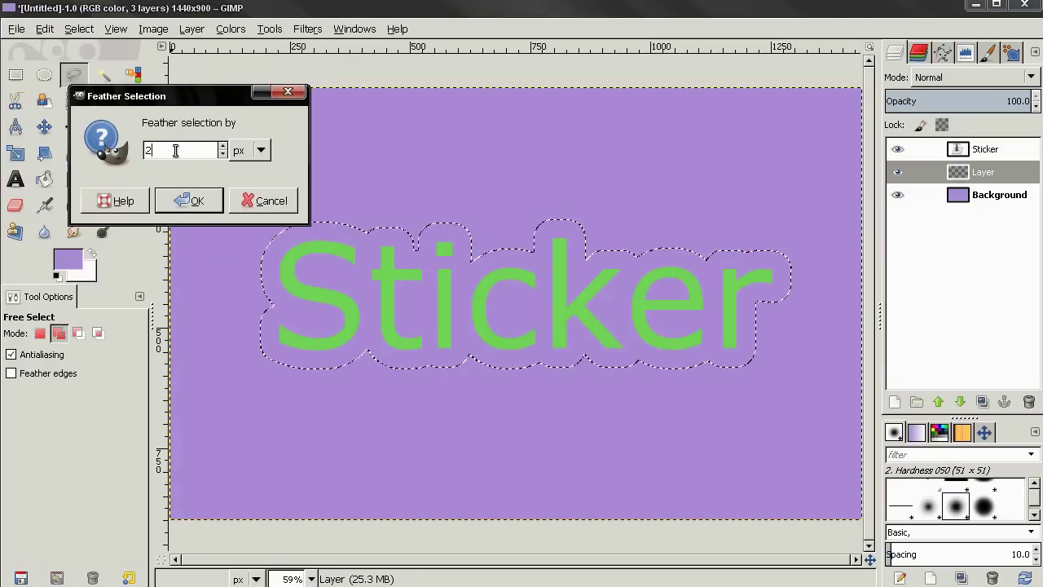
left_click(189, 202)
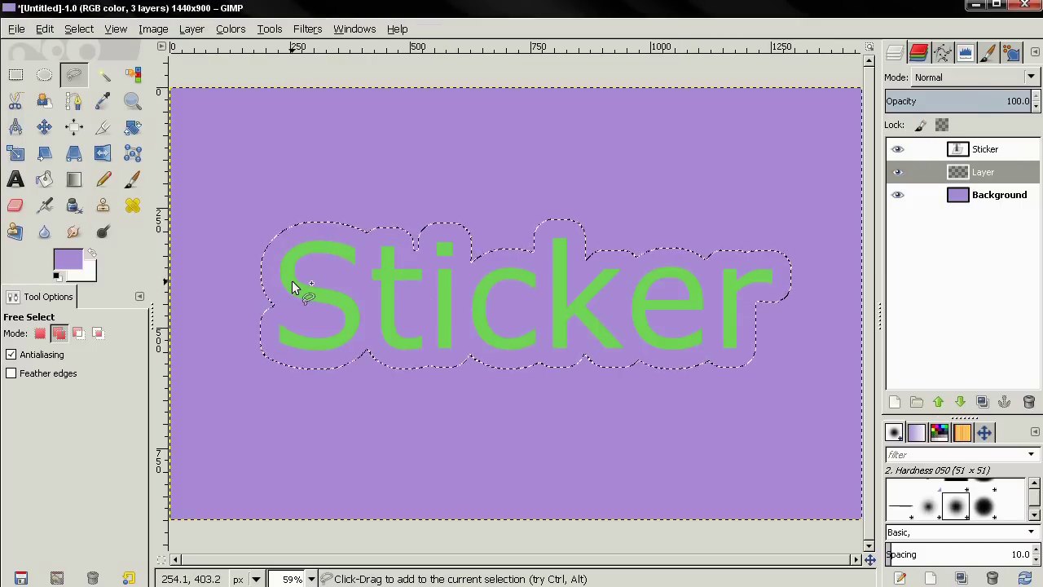
- Fill the outline selection with white and clear the selection
left_click(44, 31)
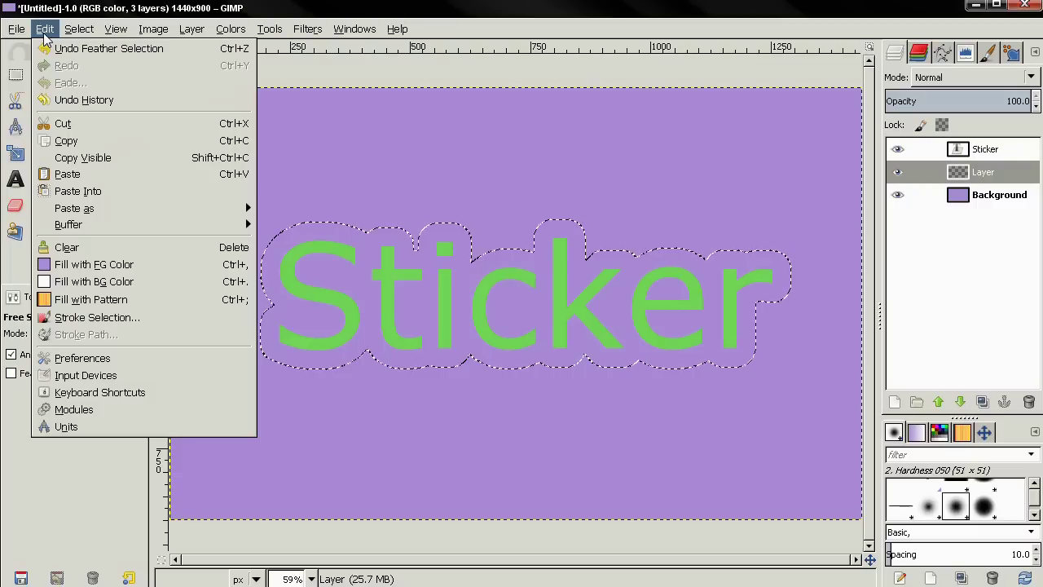
left_click(125, 287)
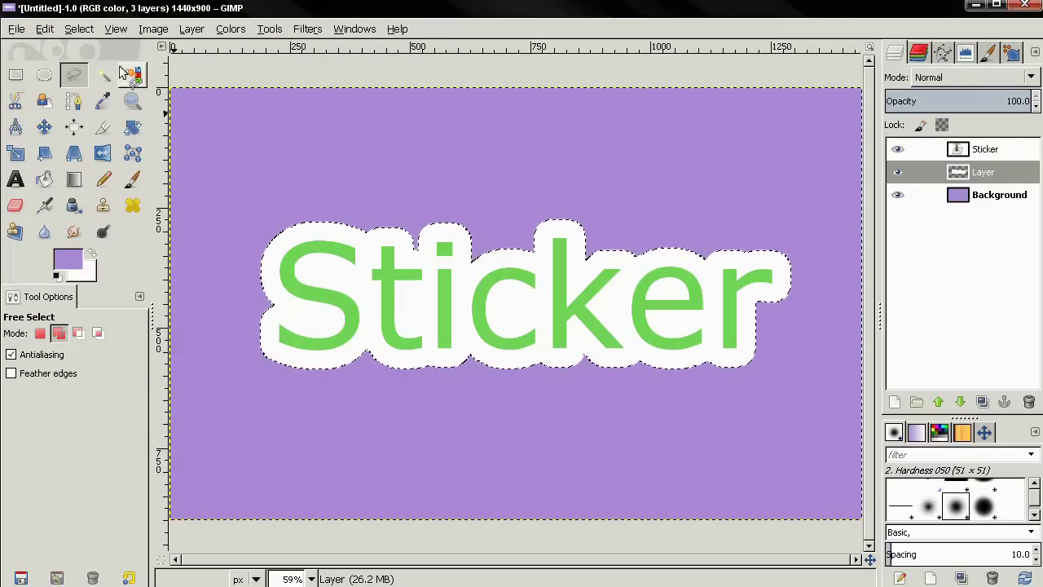
left_click(79, 29)
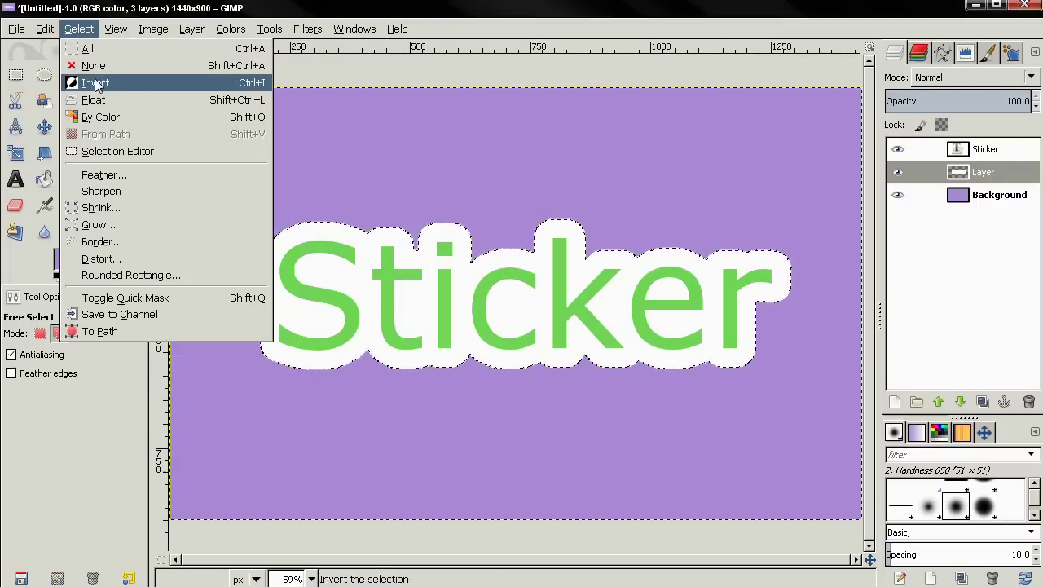
left_click(93, 65)
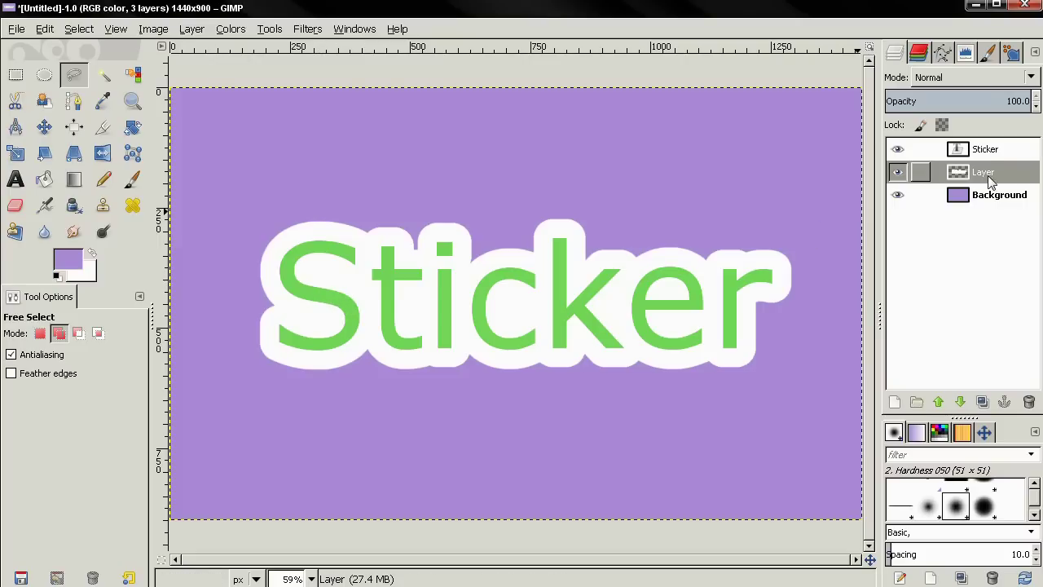
- Add a new transparent layer above the Sticker text layer
left_click(925, 149)
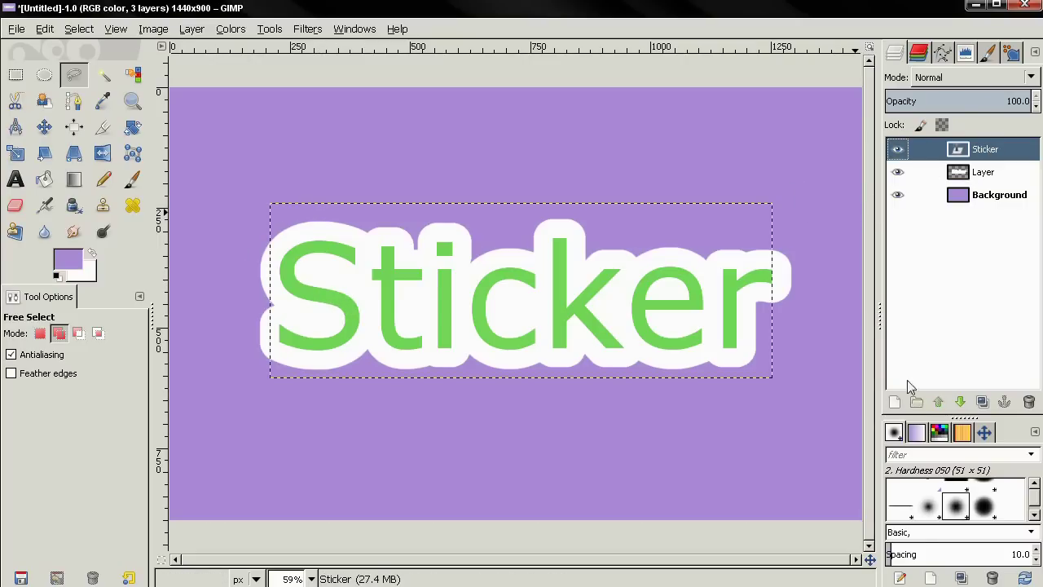
left_click(895, 401)
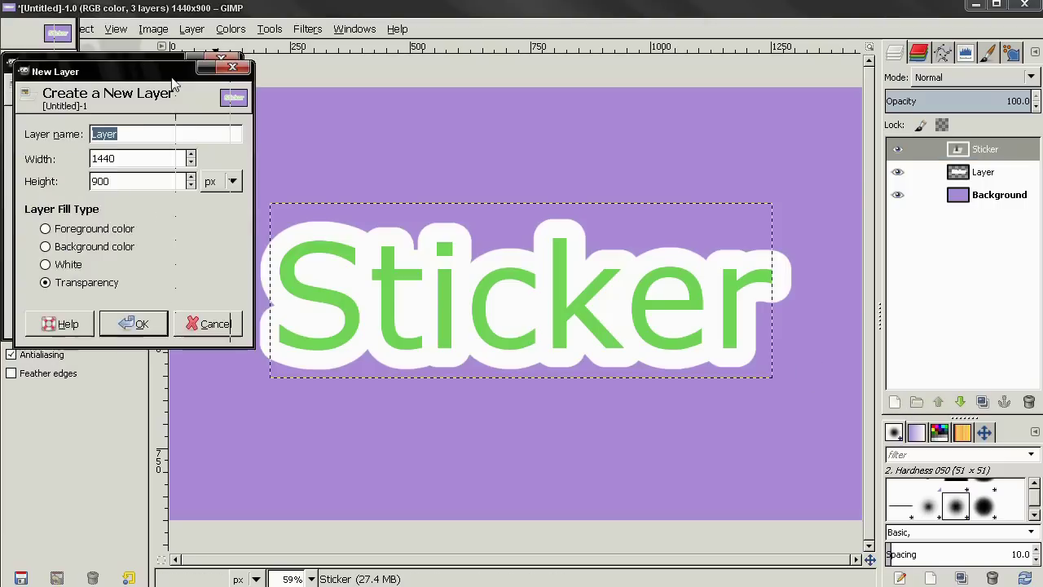
left_click(163, 336)
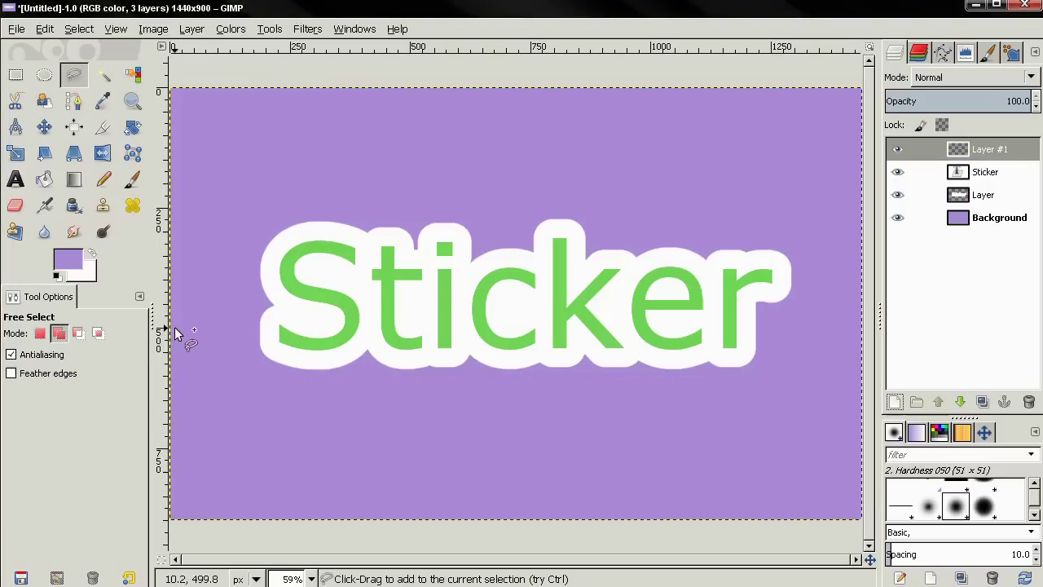
- Load the Sticker letters as a selection with Alpha to Selection and make Layer #1 active
right_click(970, 179)
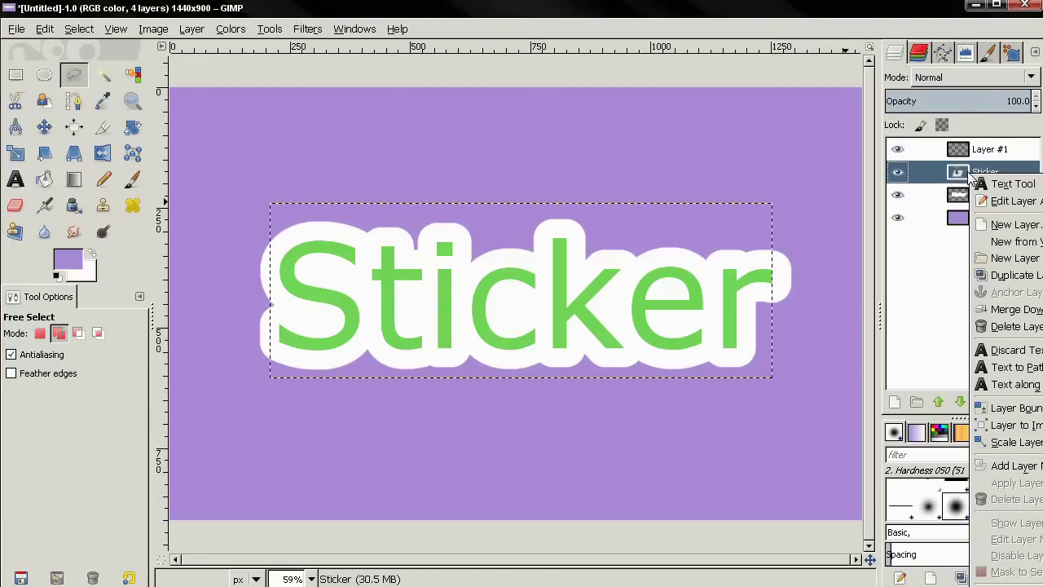
left_click(1011, 580)
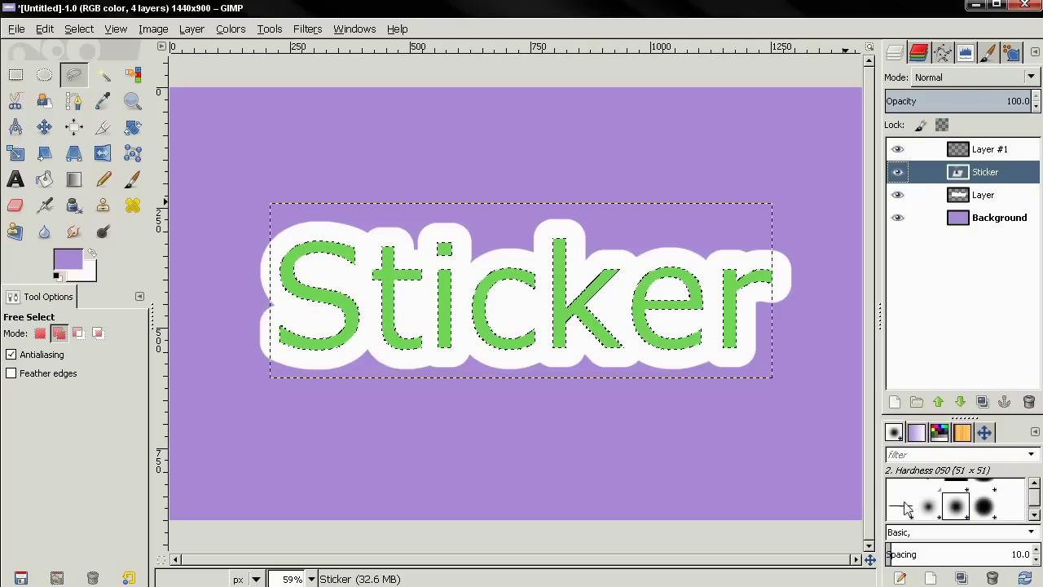
left_click(974, 153)
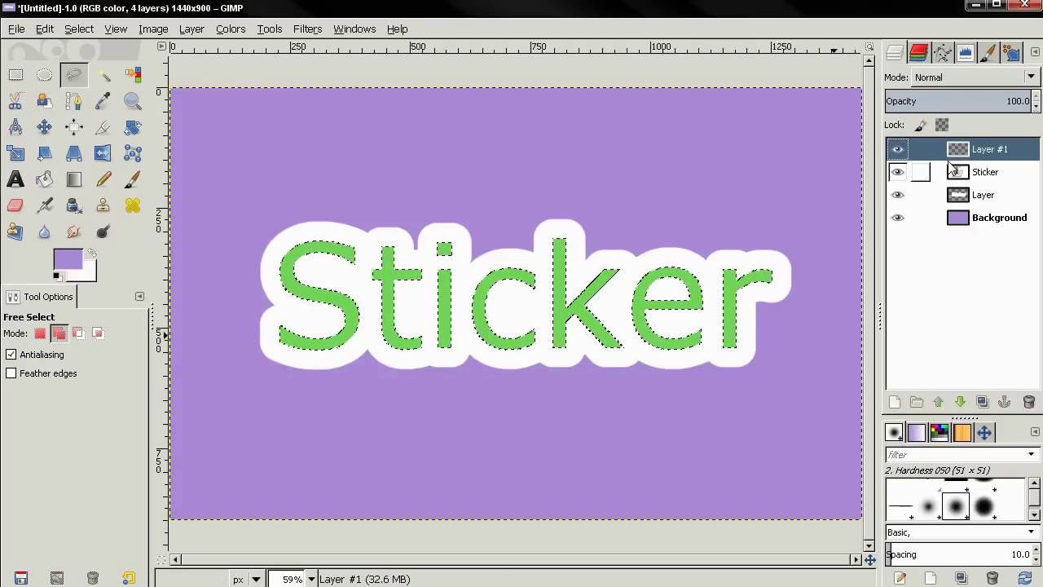
left_click(15, 76)
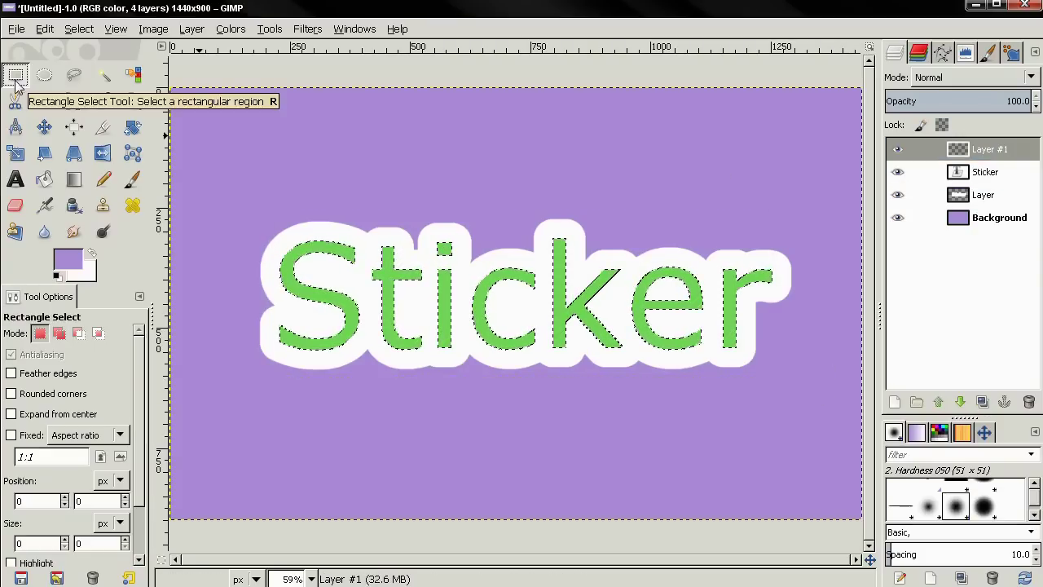
- In Subtract mode, remove the top halves of S, t, i and c from the selection
left_click(80, 334)
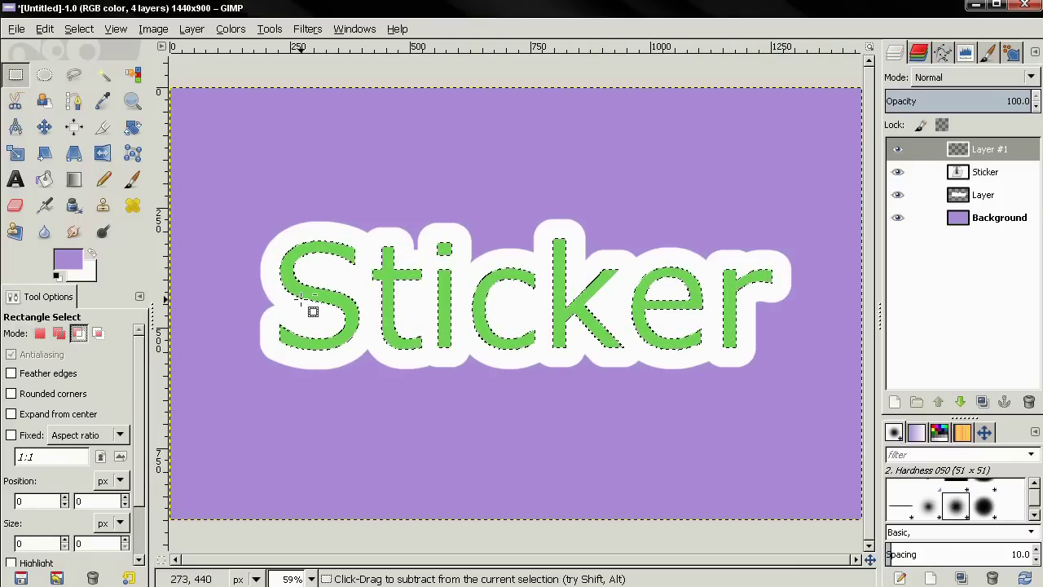
left_click_drag(255, 197, 428, 299)
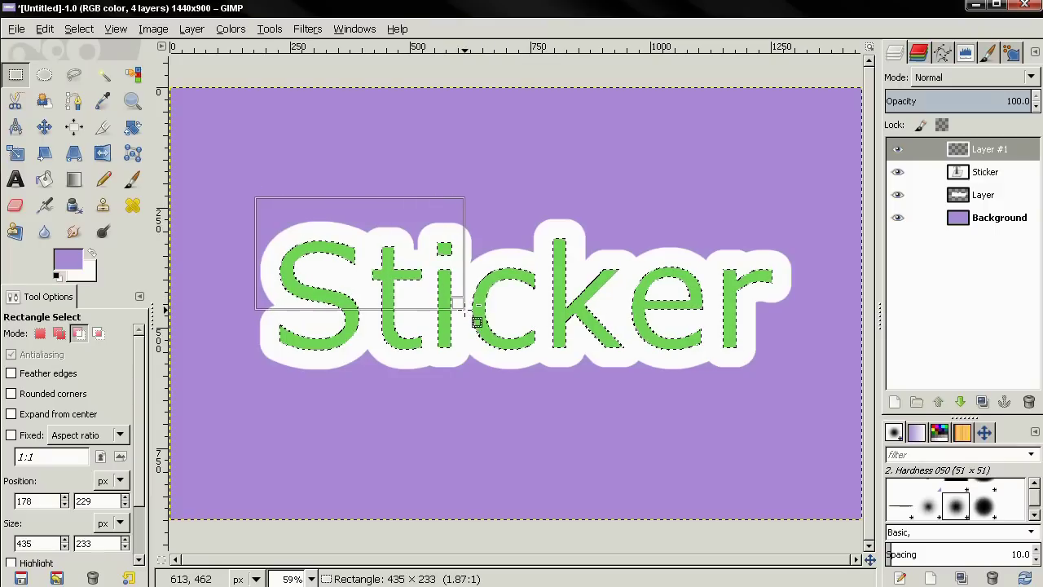
left_click_drag(464, 308, 463, 307)
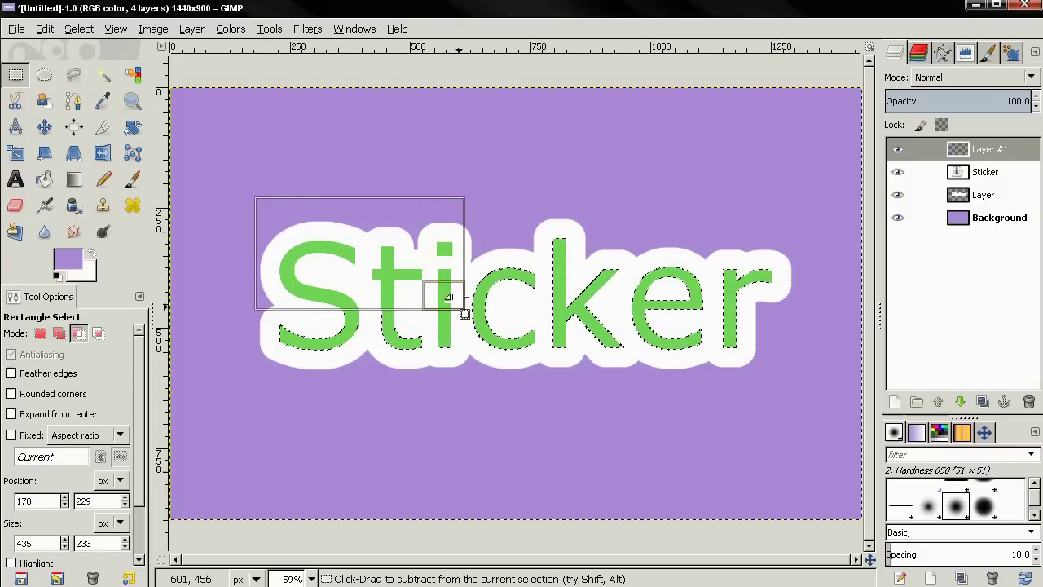
left_click(366, 256)
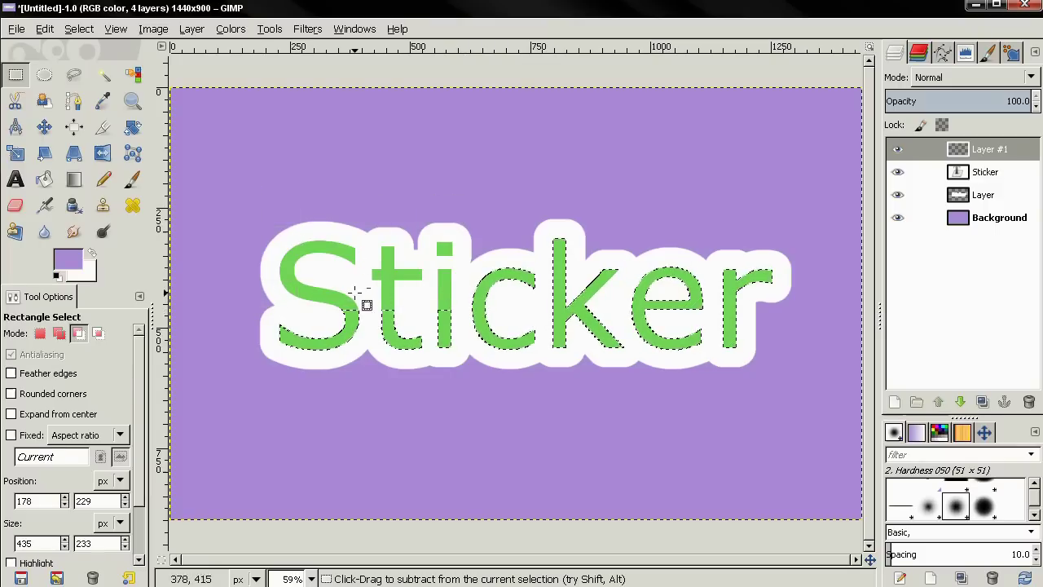
left_click_drag(464, 220, 556, 312)
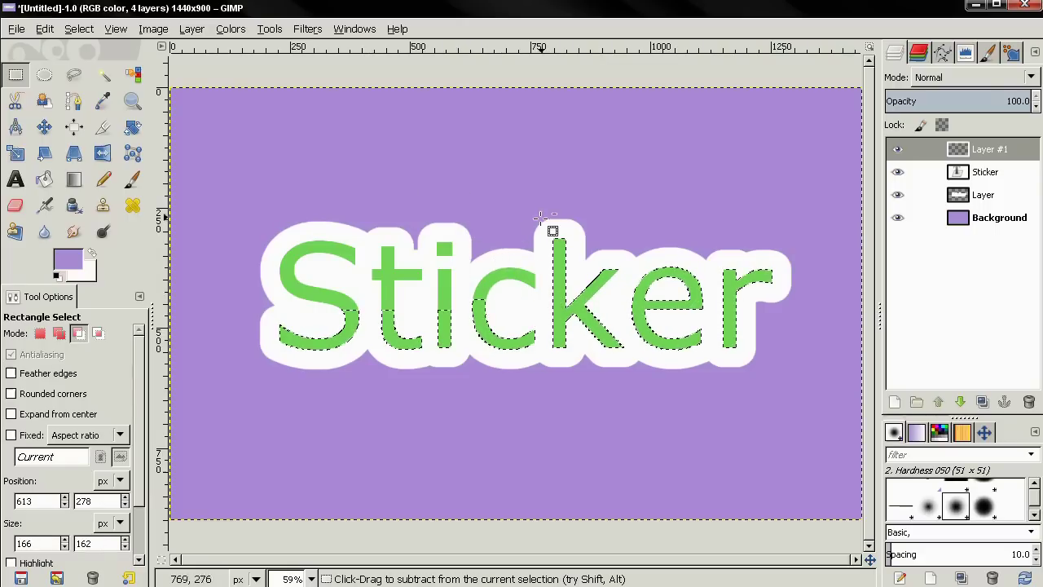
- Trim the top halves of k, e and r from the selection as well
left_click_drag(542, 201, 623, 302)
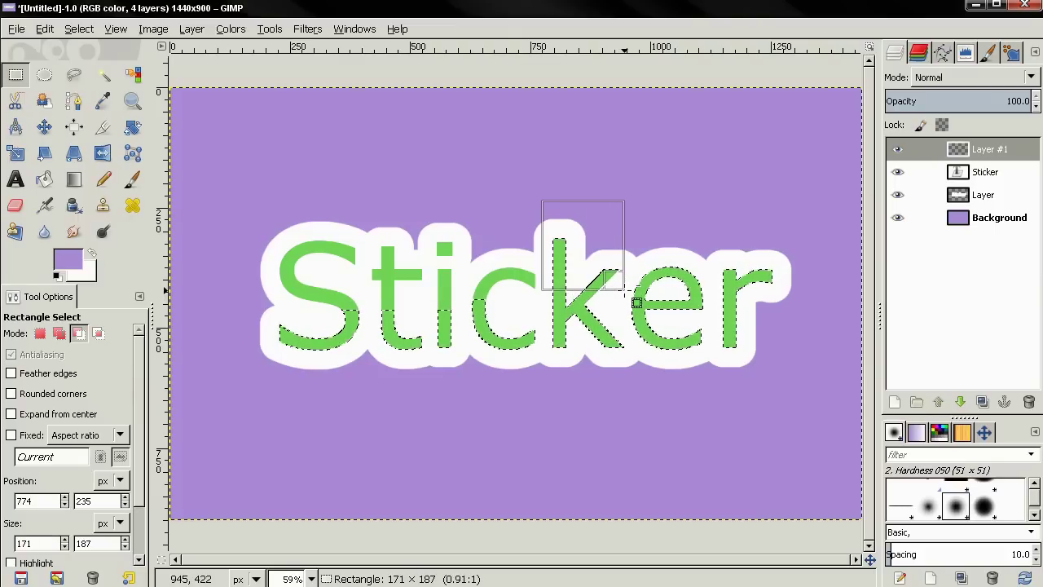
left_click(585, 247)
left_click_drag(673, 293, 721, 303)
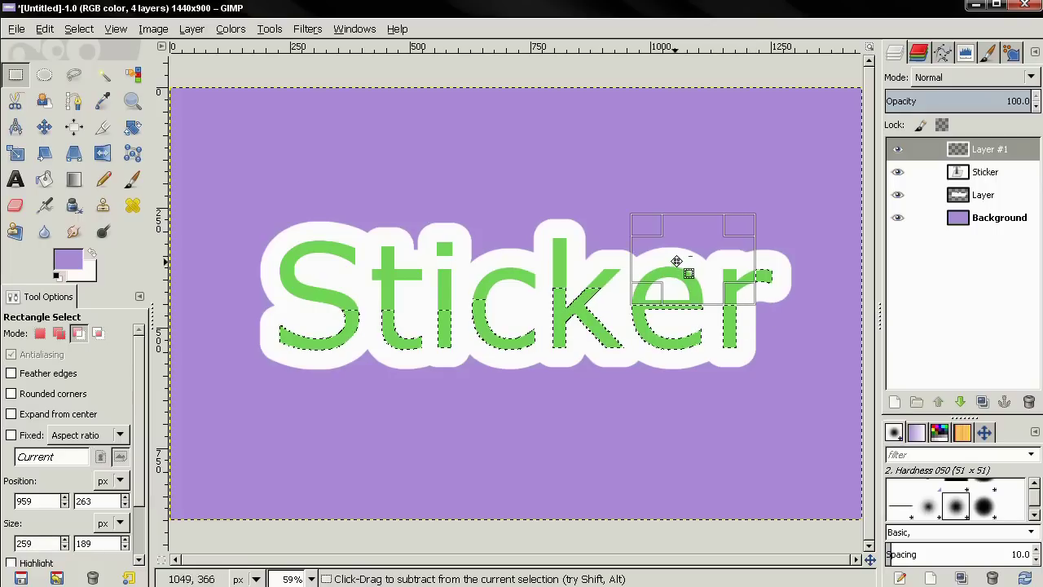
left_click(679, 258)
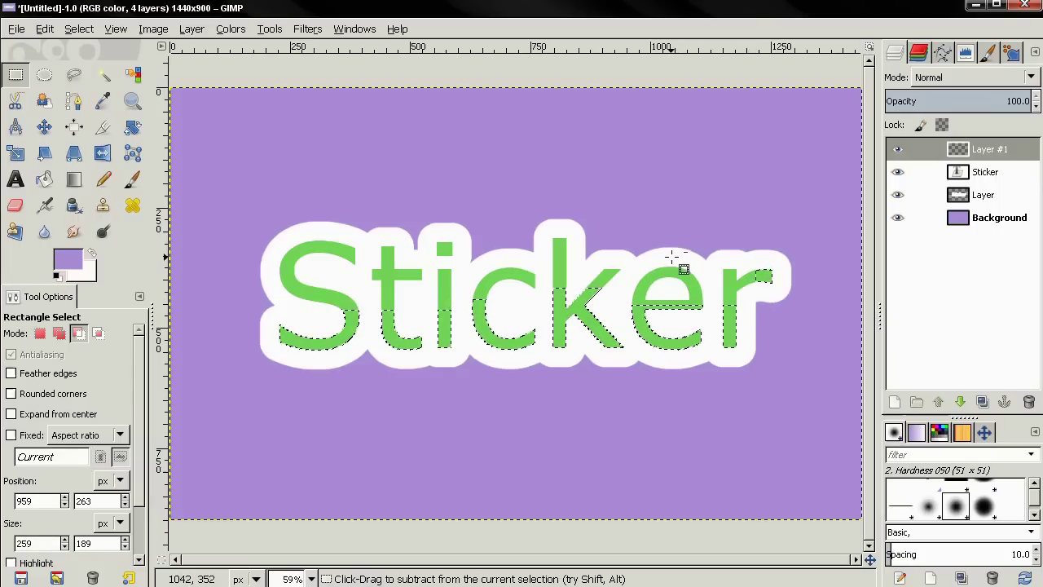
left_click_drag(730, 233, 793, 290)
left_click(768, 261)
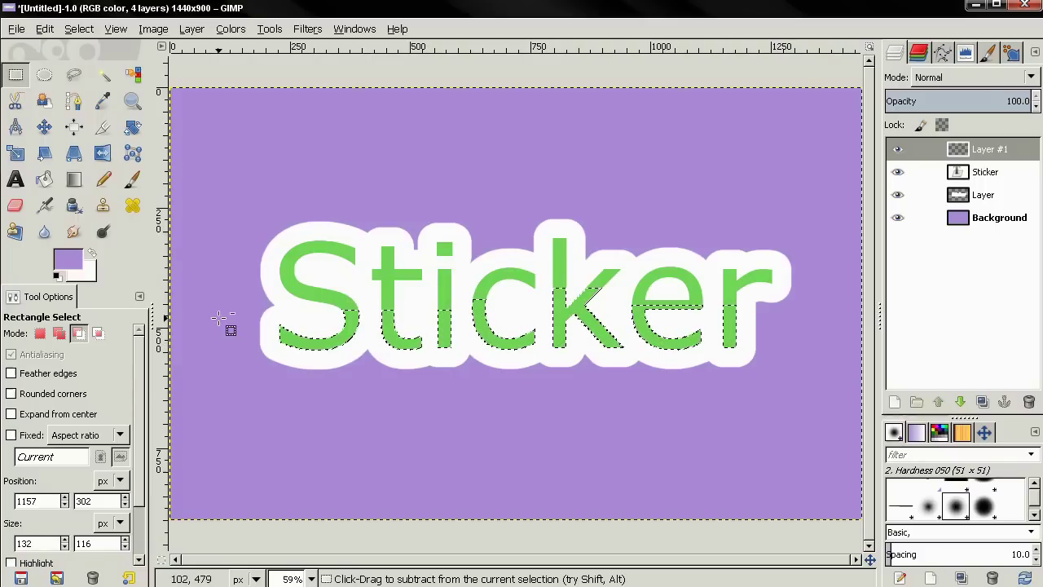
left_click(77, 265)
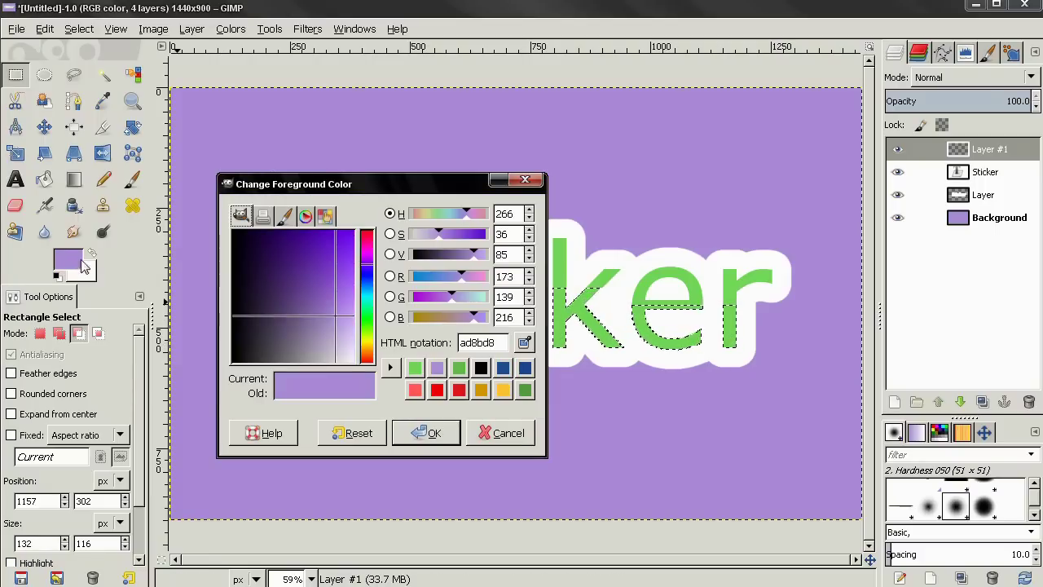
- Fill the lower-half letter selection with darker green 60bf47
left_click(459, 369)
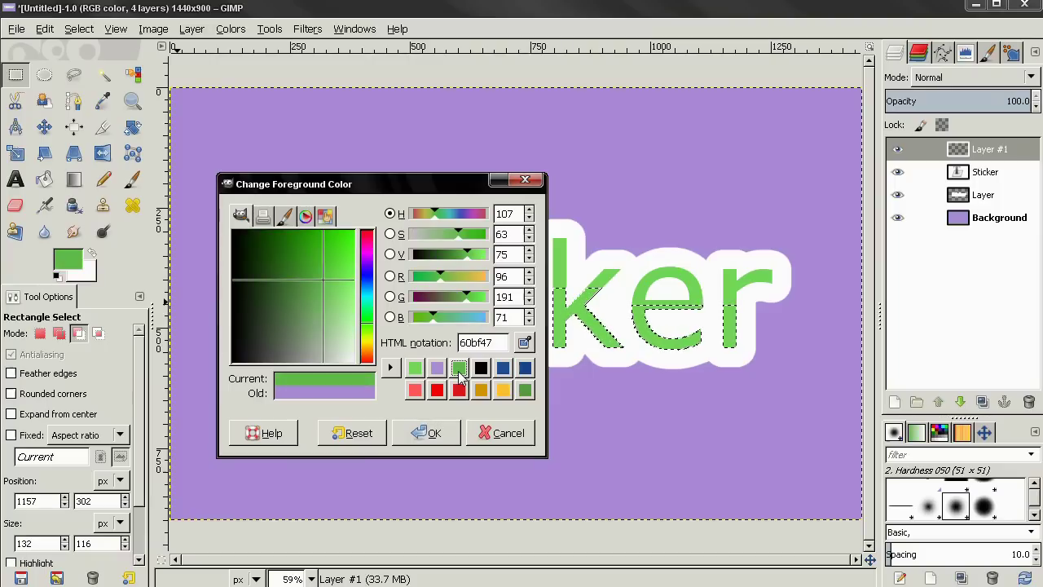
left_click(440, 437)
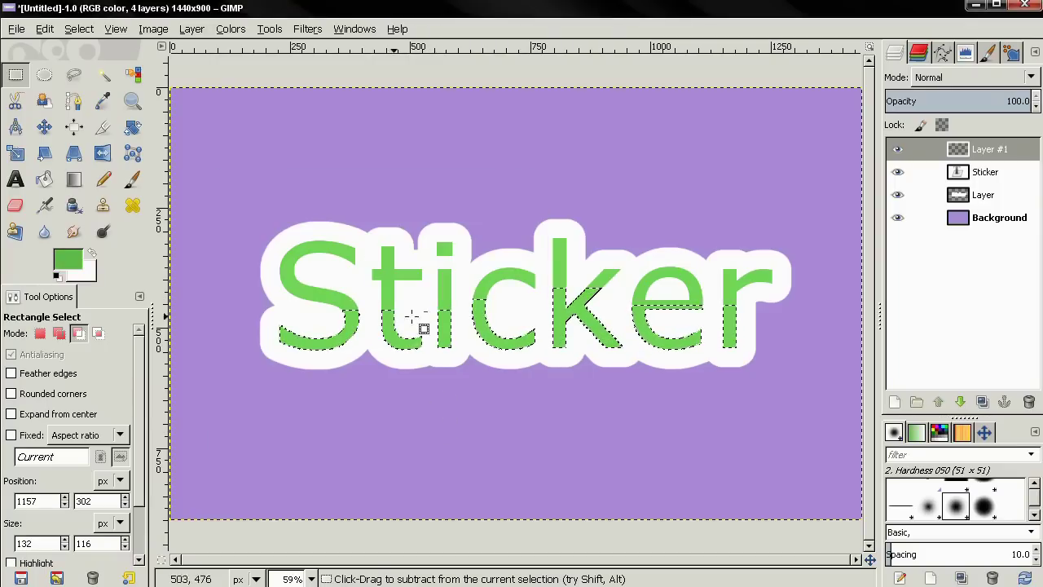
left_click(45, 30)
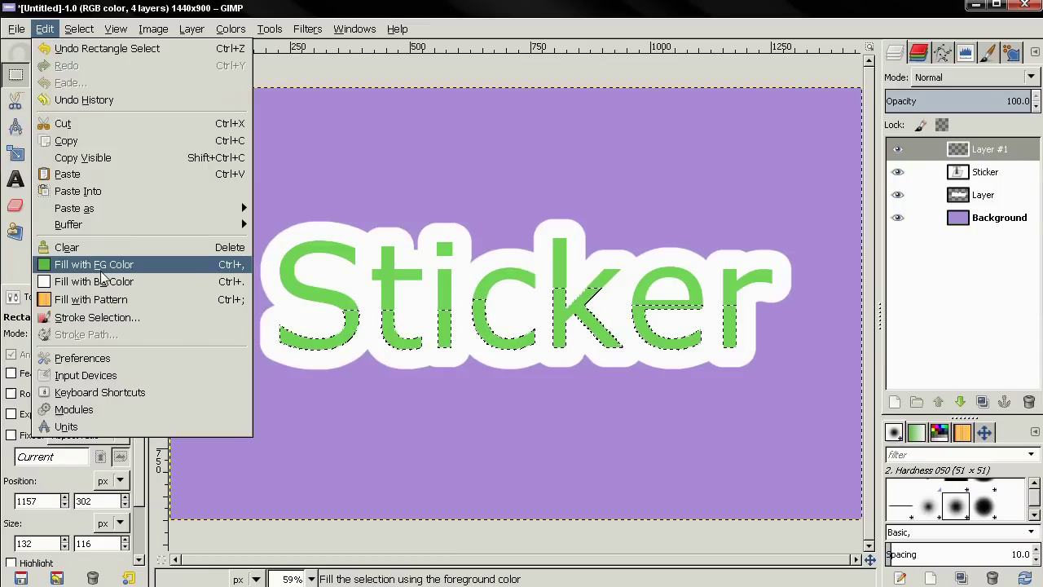
left_click(102, 265)
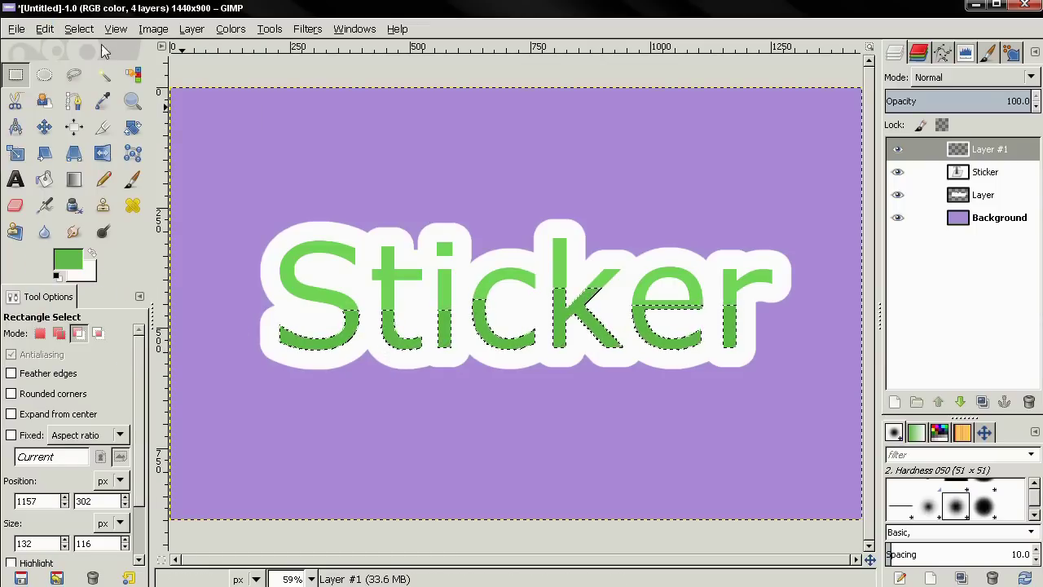
- Clear the selection and make the white outline layer 'Layer' active
left_click(79, 30)
left_click(91, 63)
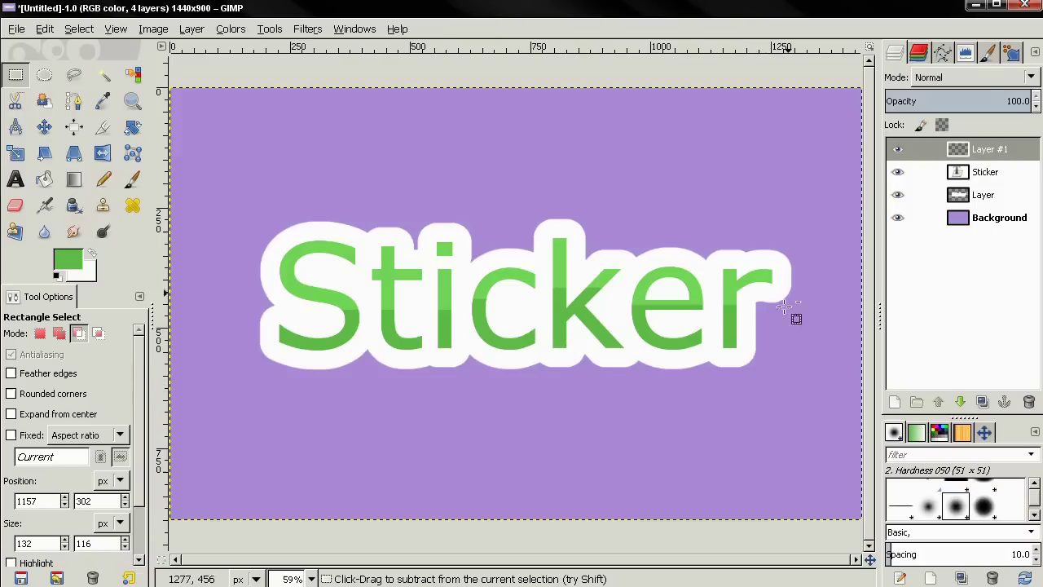
left_click(965, 197)
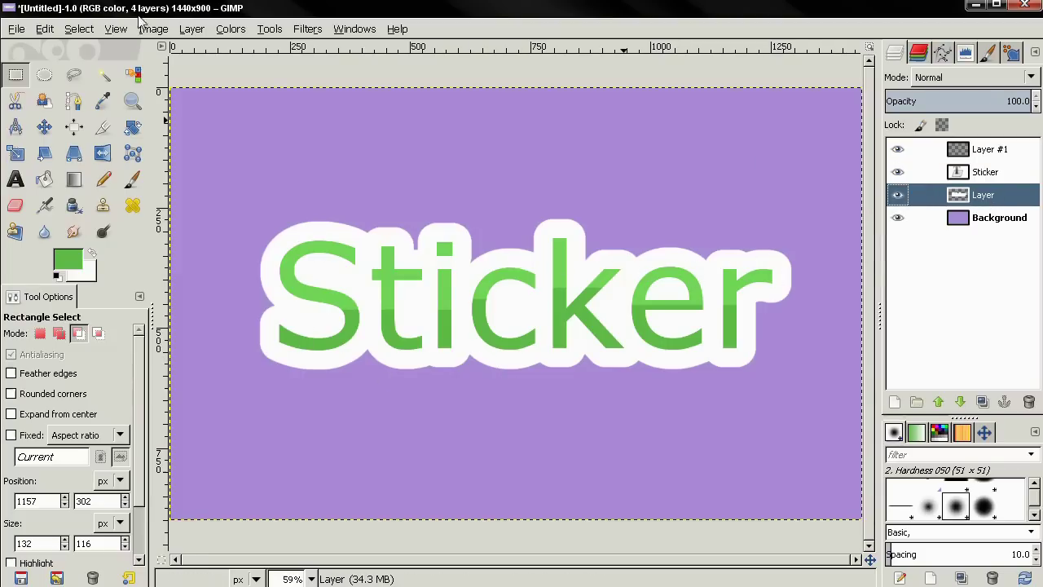
- Apply a default Drop Shadow (4 px offset, 15 px blur) to the white outline layer
left_click(309, 29)
mouse_move(386, 155)
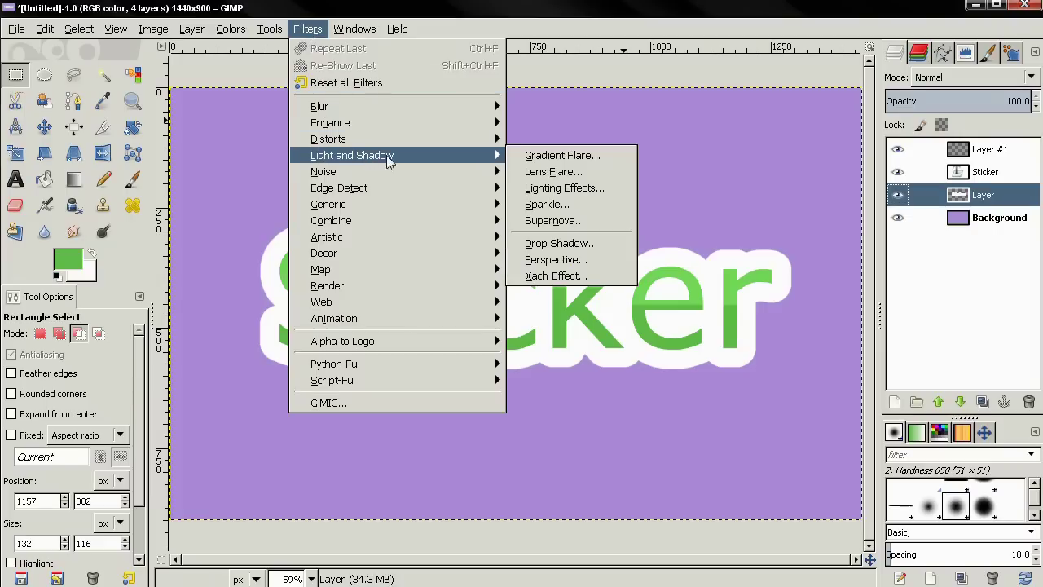
left_click(585, 244)
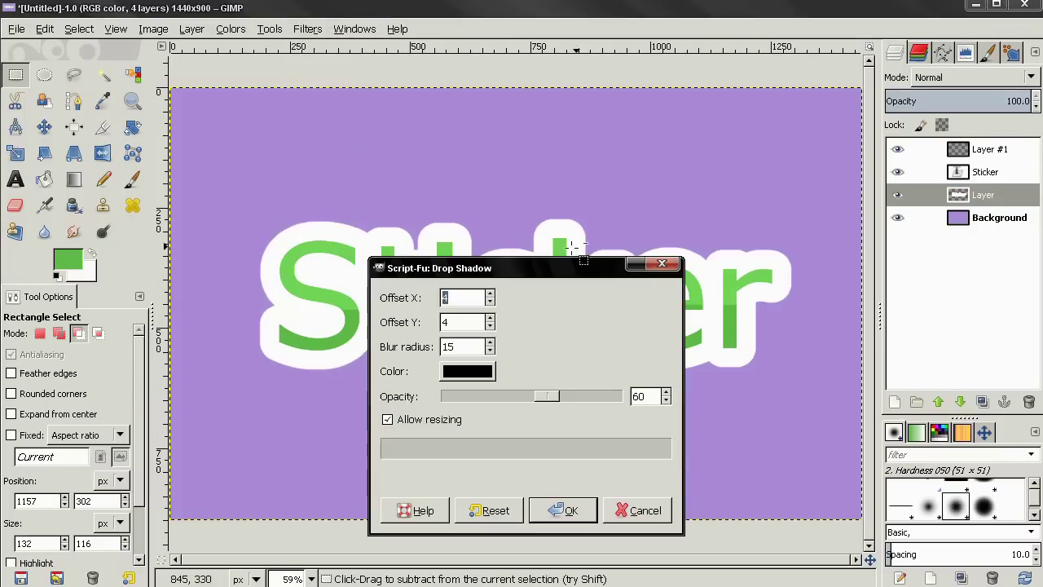
left_click(565, 510)
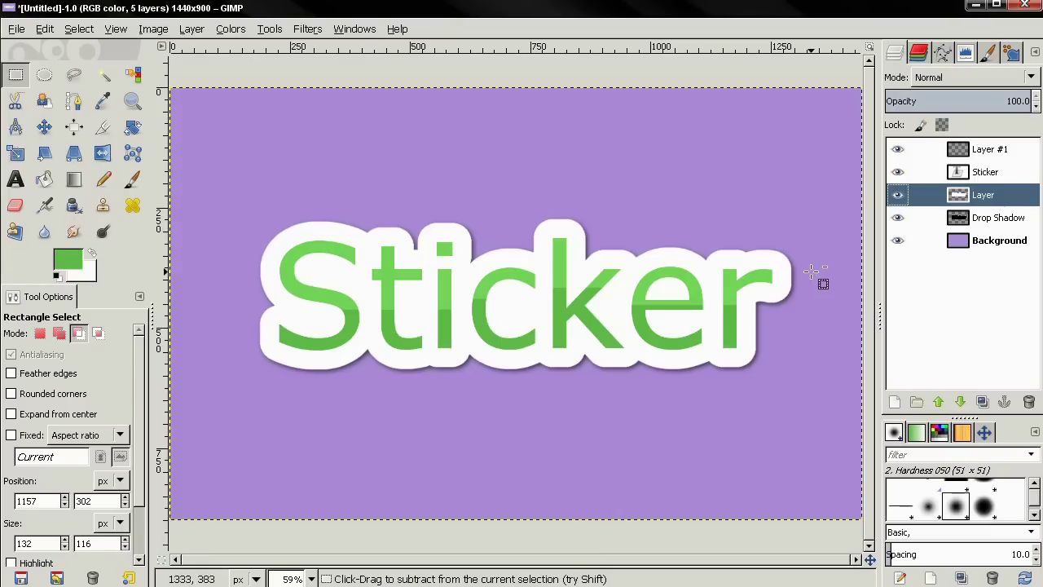
right_click(960, 199)
- Turn the outline layer's alpha into a selection and feather it by 2 px
left_click(983, 577)
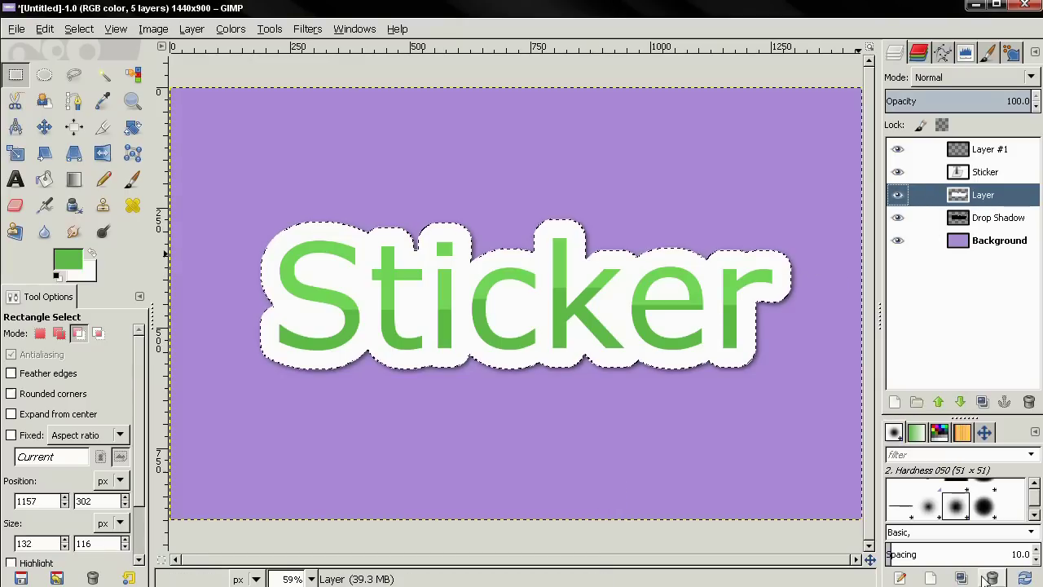
left_click(78, 28)
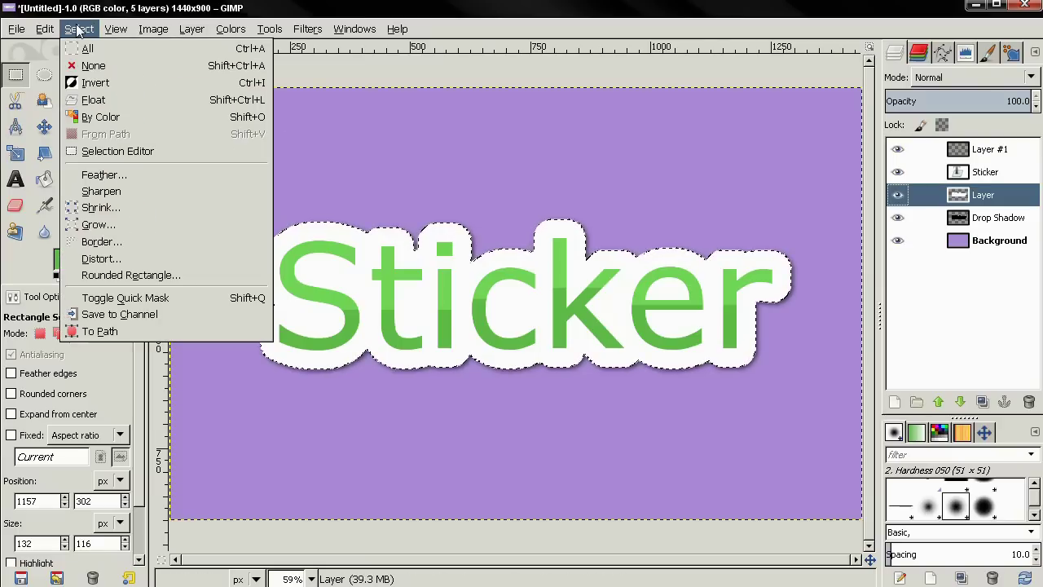
left_click(104, 174)
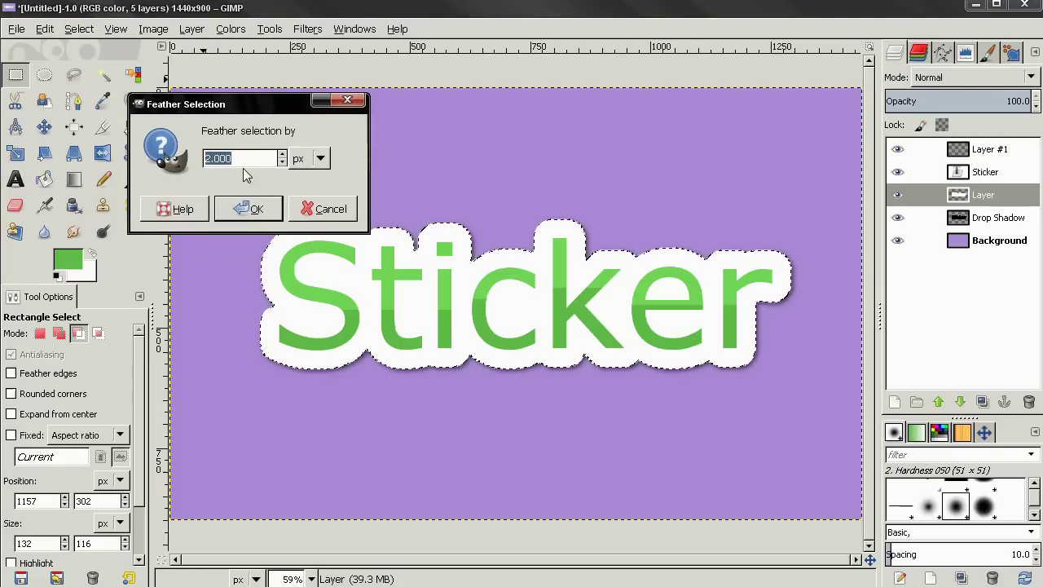
left_click(249, 210)
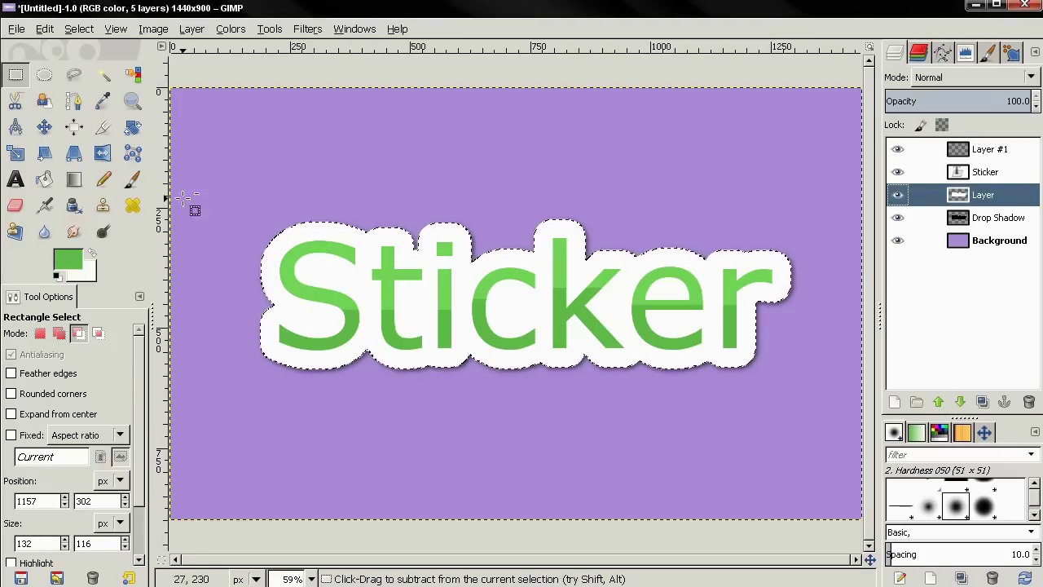
- Choose the Paintbrush with default black/white colours at 5 opacity
left_click(133, 180)
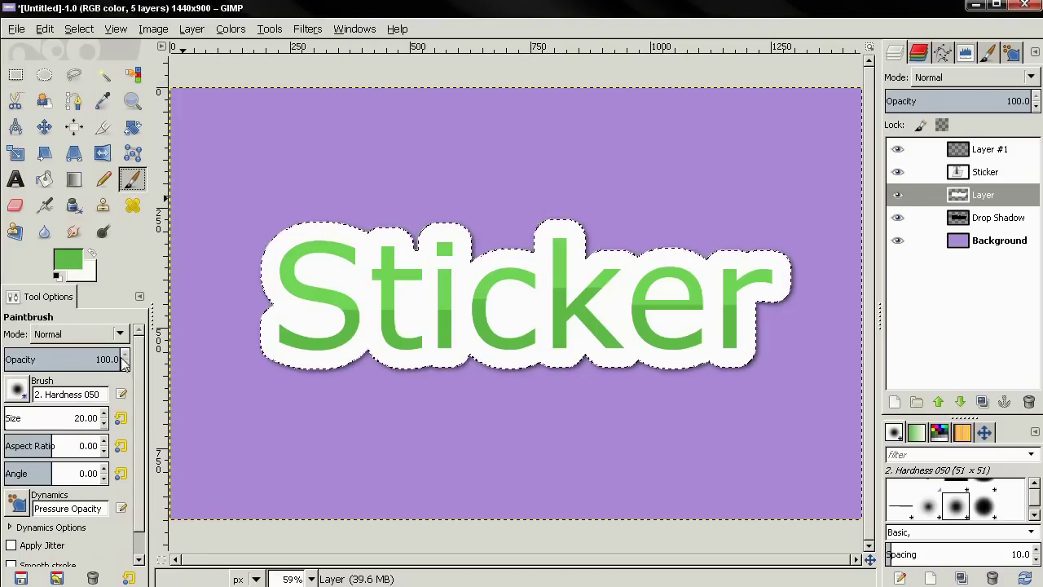
left_click(57, 277)
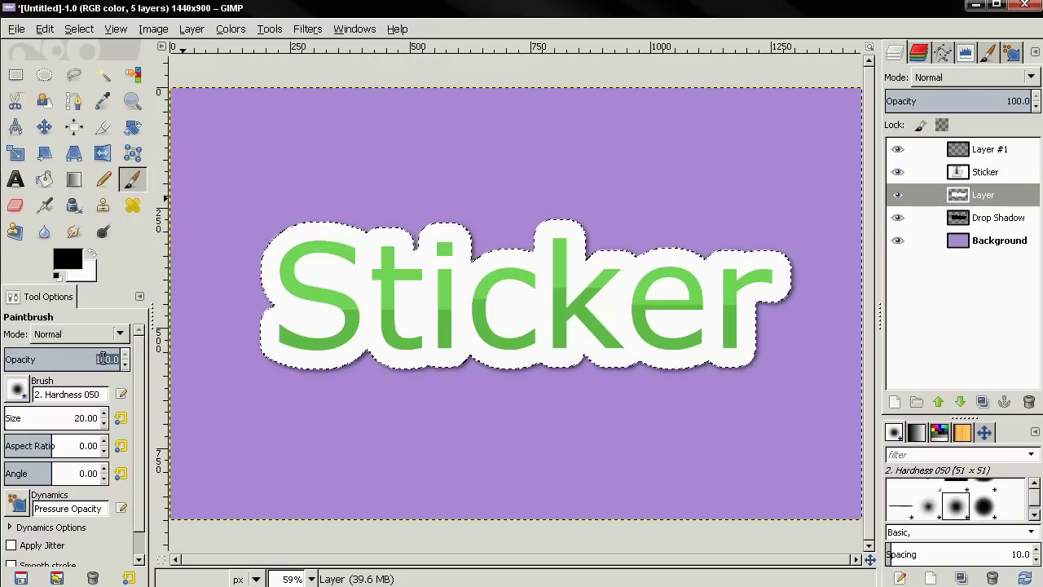
type("45.0")
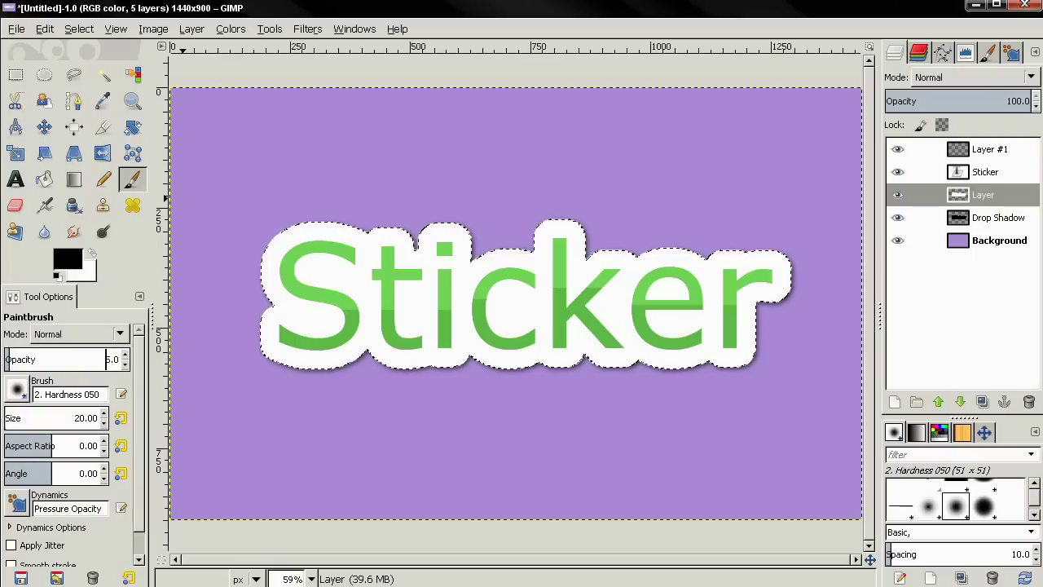
key("Return")
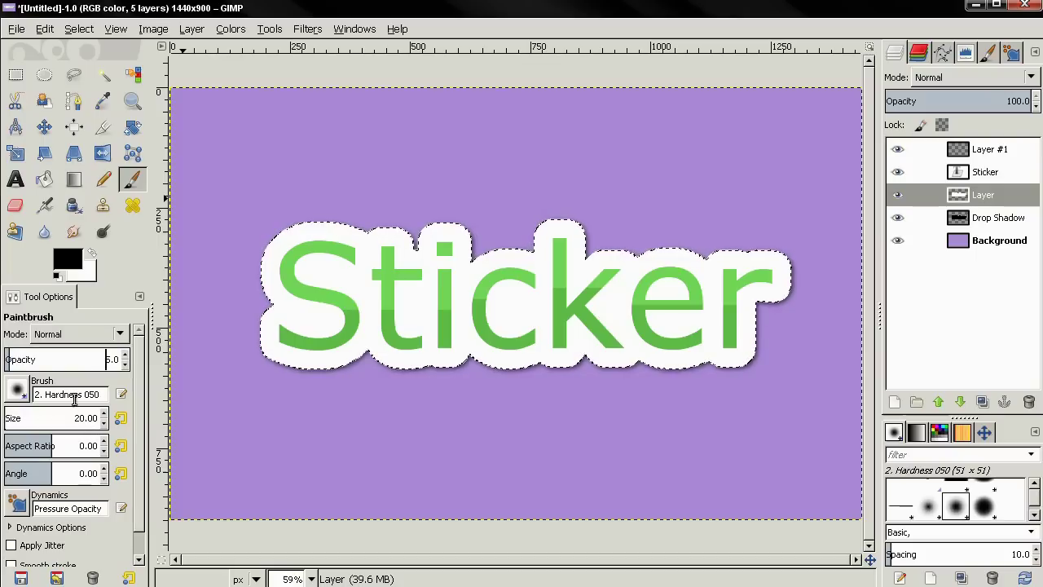
- Set brush size 400, shade the outline's bottom faintly, and save as Untitled.xcf
left_click(74, 416)
type("400")
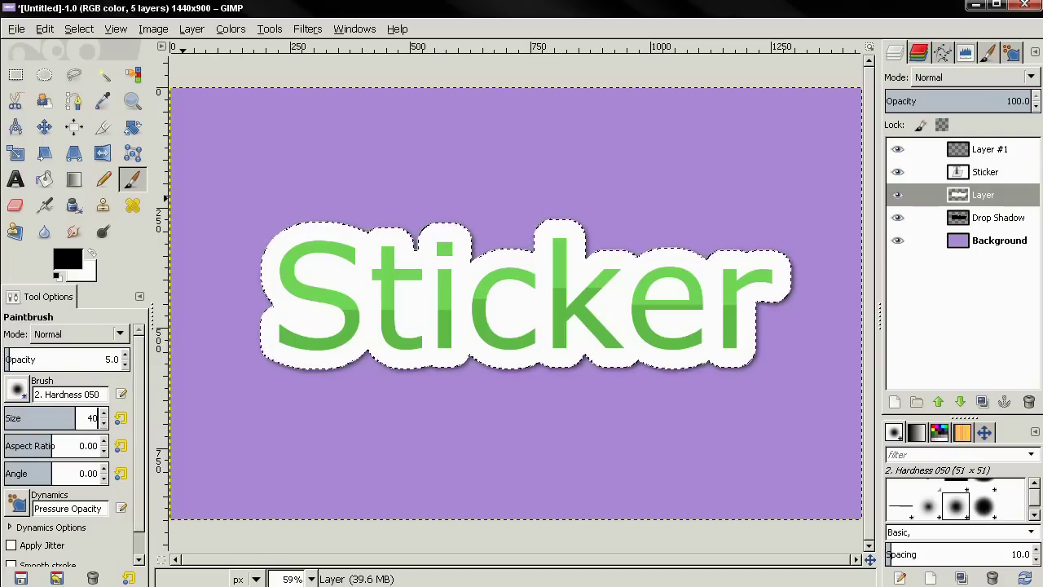
key("Return")
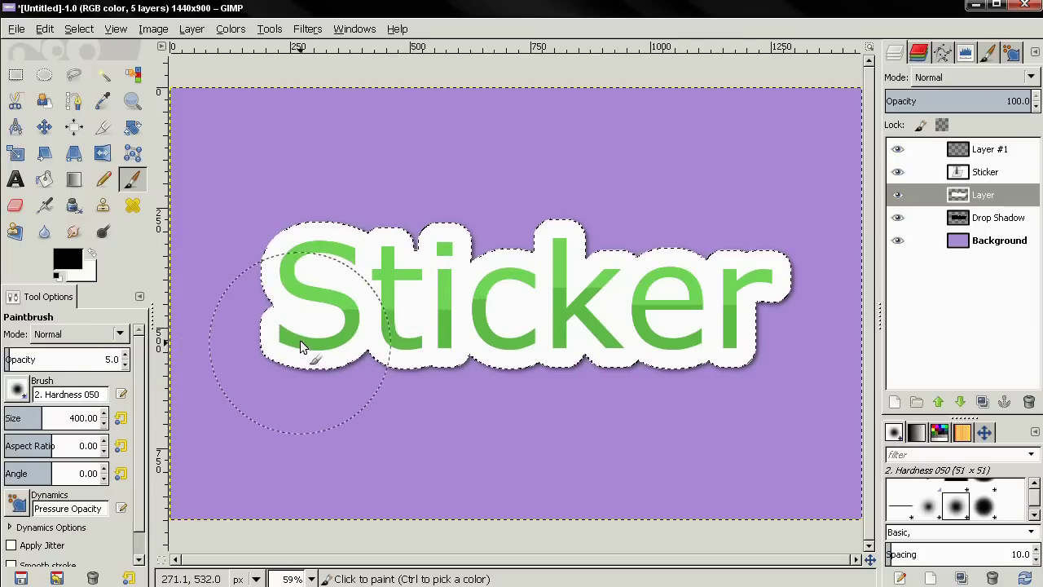
key("ctrl+s")
mouse_move(287, 335)
left_mouse_down()
mouse_move(379, 357)
mouse_move(288, 340)
left_mouse_up()
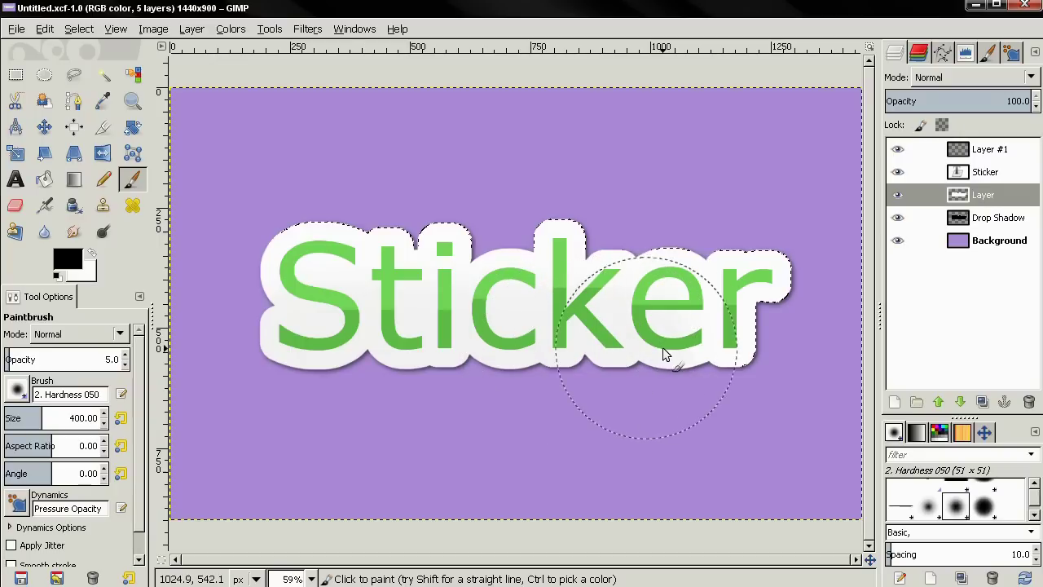
- Add a final shading dab, clear the selection, and make Background the active layer
left_click(765, 352)
left_click(80, 29)
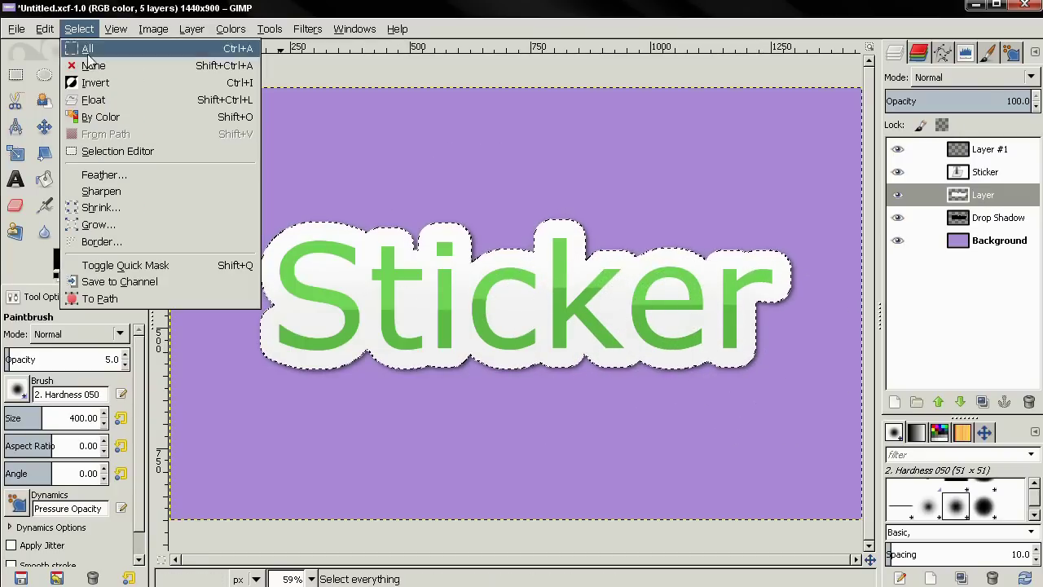
left_click(89, 65)
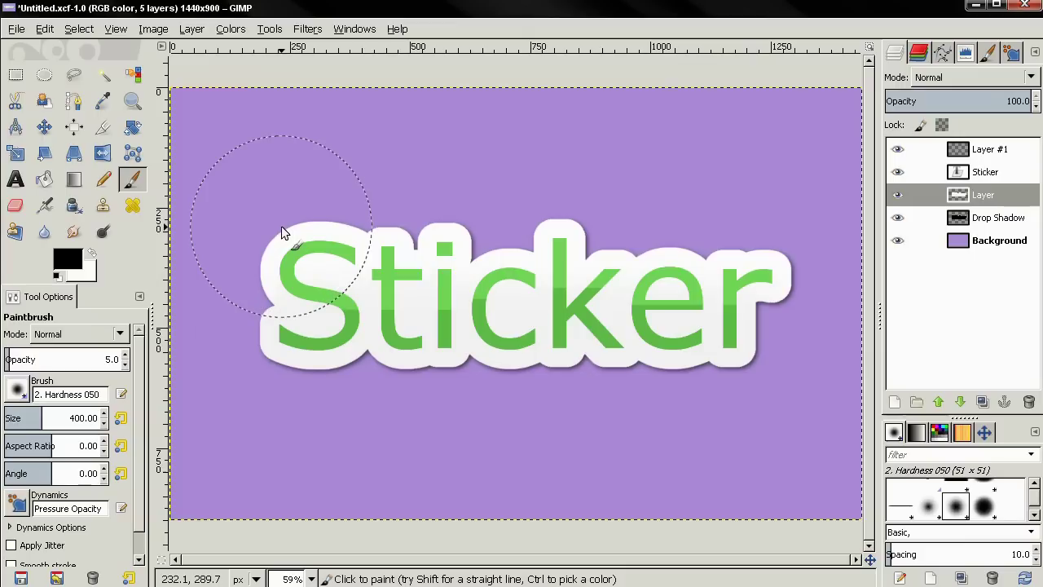
left_click(1002, 241)
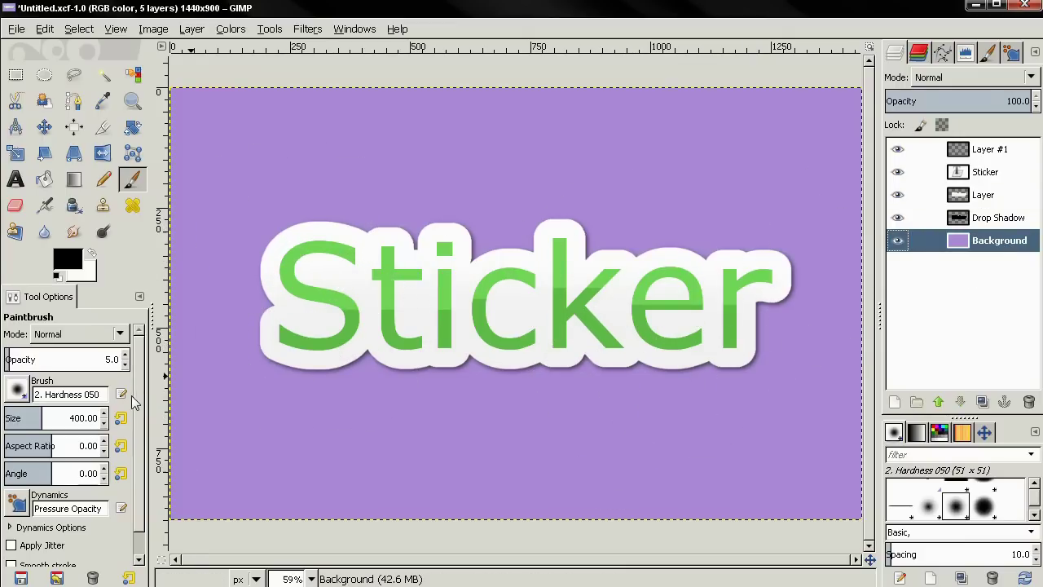
- Paint soft white glows over the purple background with a 600 px brush at 10 opacity
left_click(80, 417)
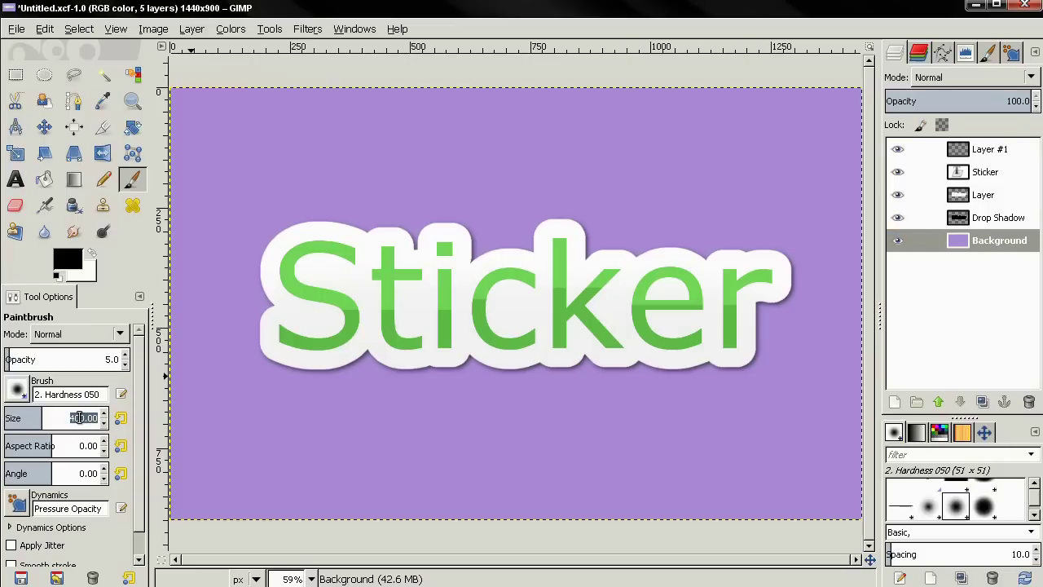
type("600")
key("Return")
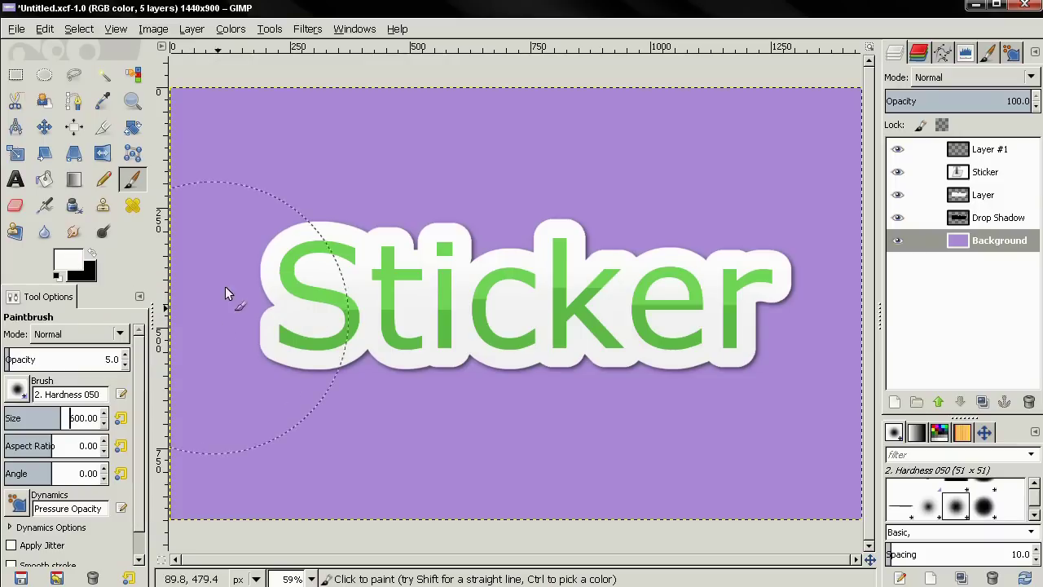
double_click(111, 359)
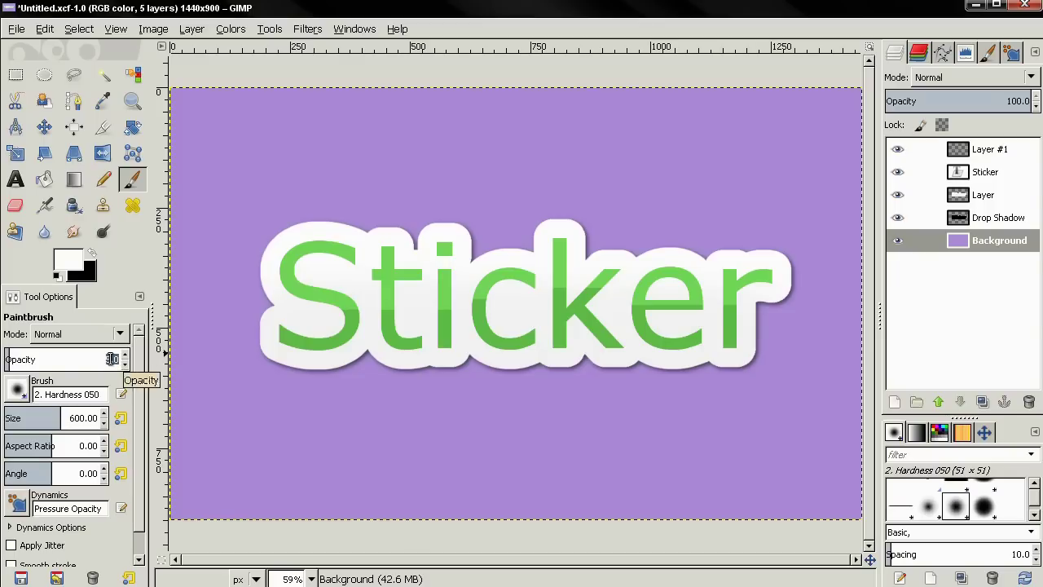
type("10")
key("Return")
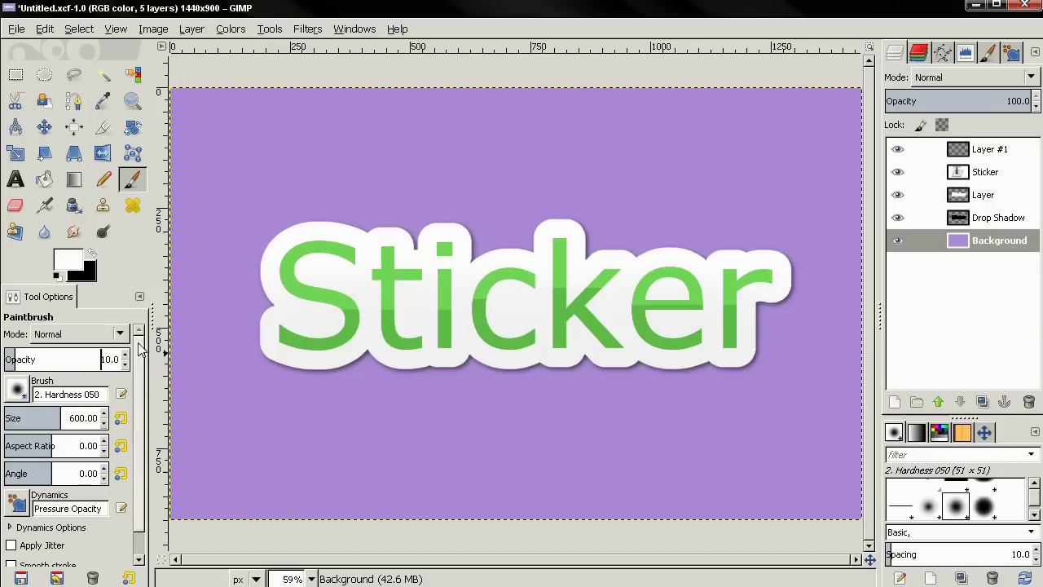
key("ctrl+c")
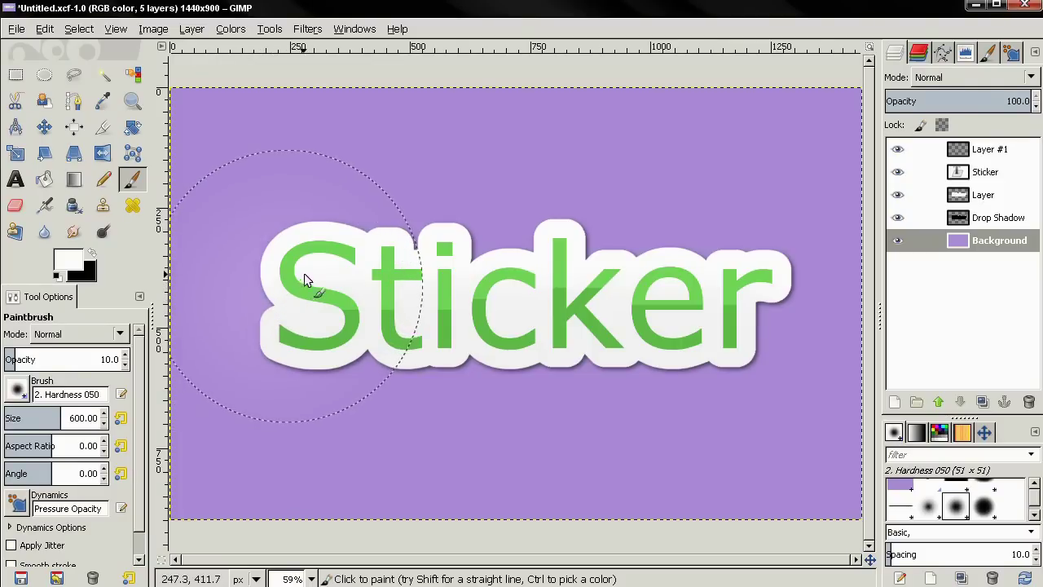
mouse_move(351, 301)
left_mouse_down()
mouse_move(361, 326)
mouse_move(388, 343)
mouse_move(489, 269)
mouse_move(527, 273)
mouse_move(550, 342)
mouse_move(582, 341)
mouse_move(638, 261)
mouse_move(653, 269)
mouse_move(688, 342)
mouse_move(713, 356)
mouse_move(731, 352)
mouse_move(765, 283)
mouse_move(767, 320)
mouse_move(624, 400)
mouse_move(644, 351)
mouse_move(384, 298)
mouse_move(316, 251)
left_mouse_up()
left_click(44, 126)
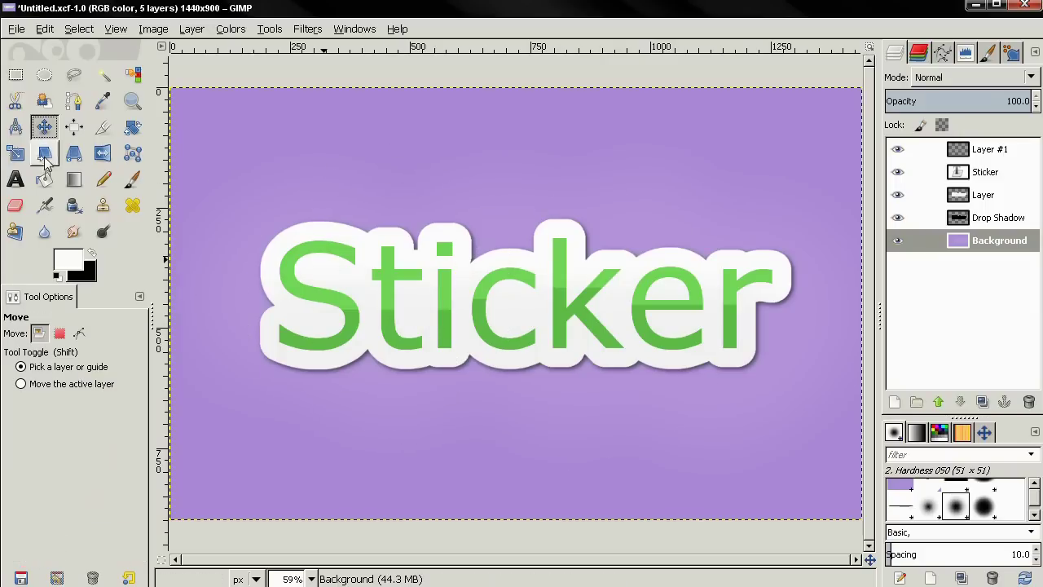